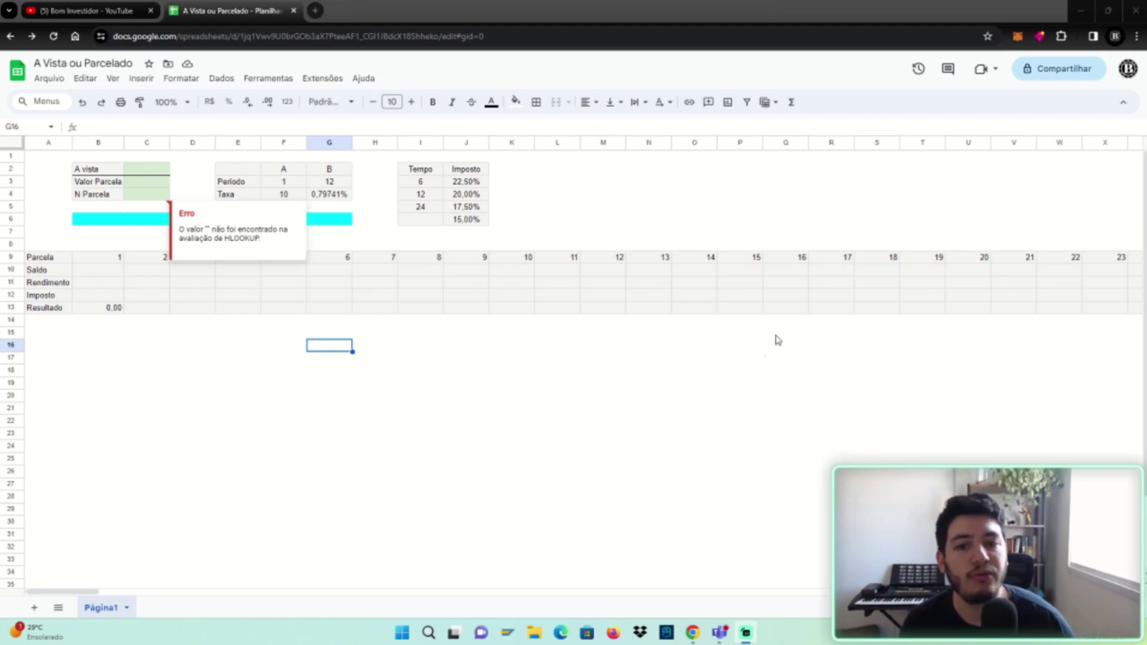
left_click(739, 360)
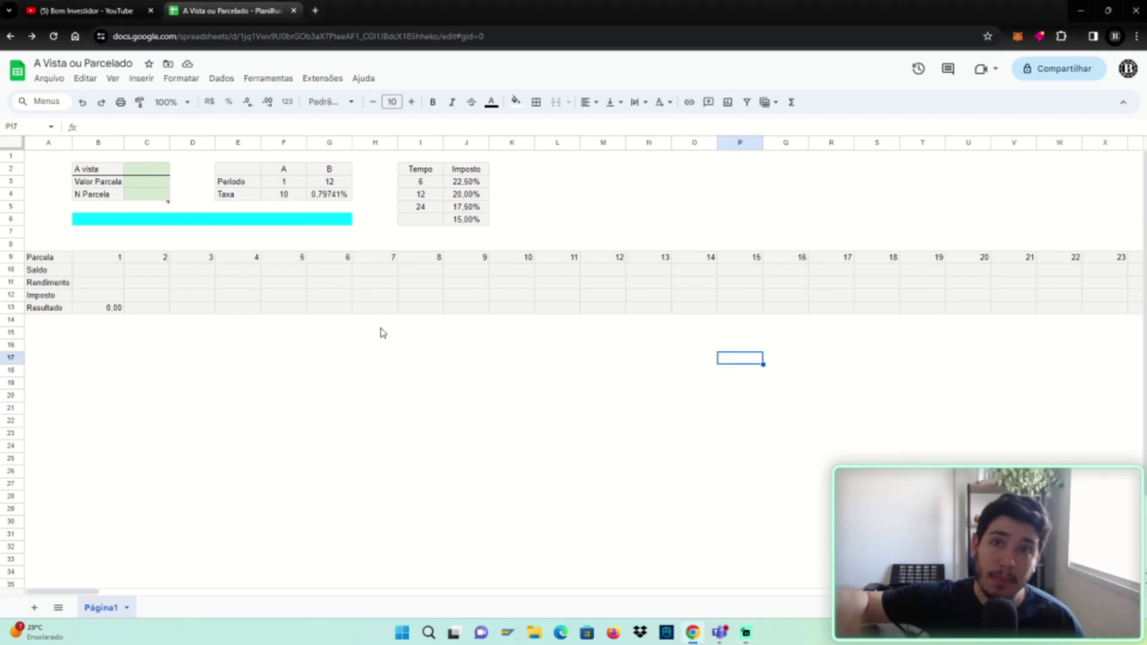
left_click(222, 322)
left_click(207, 325)
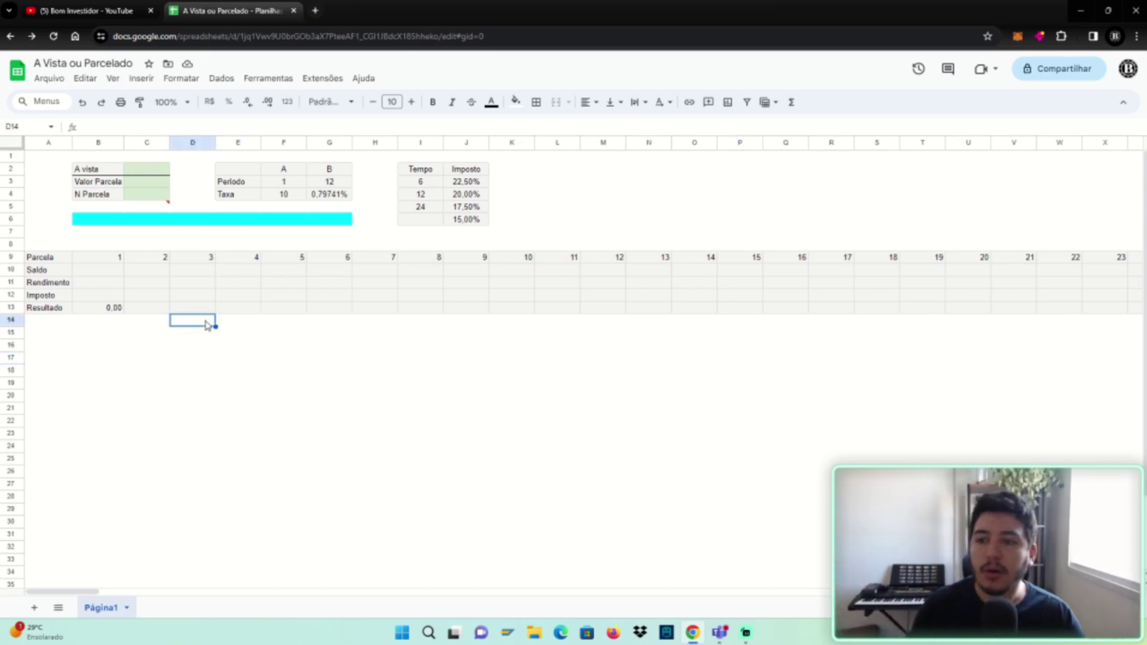
left_click(165, 326)
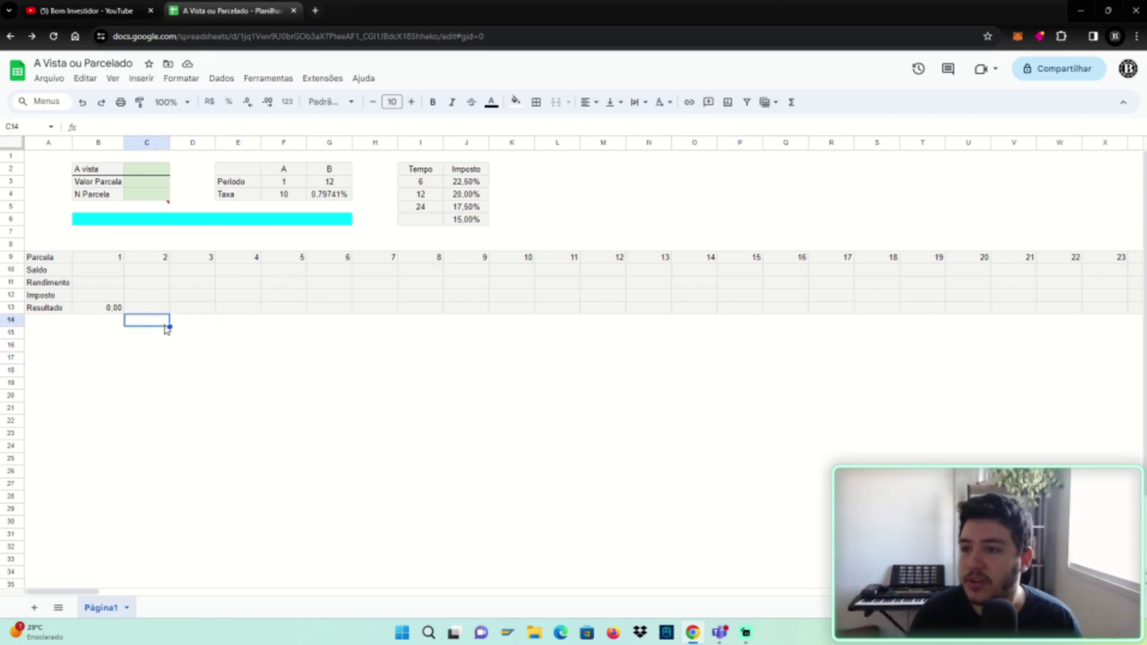
left_click(155, 172)
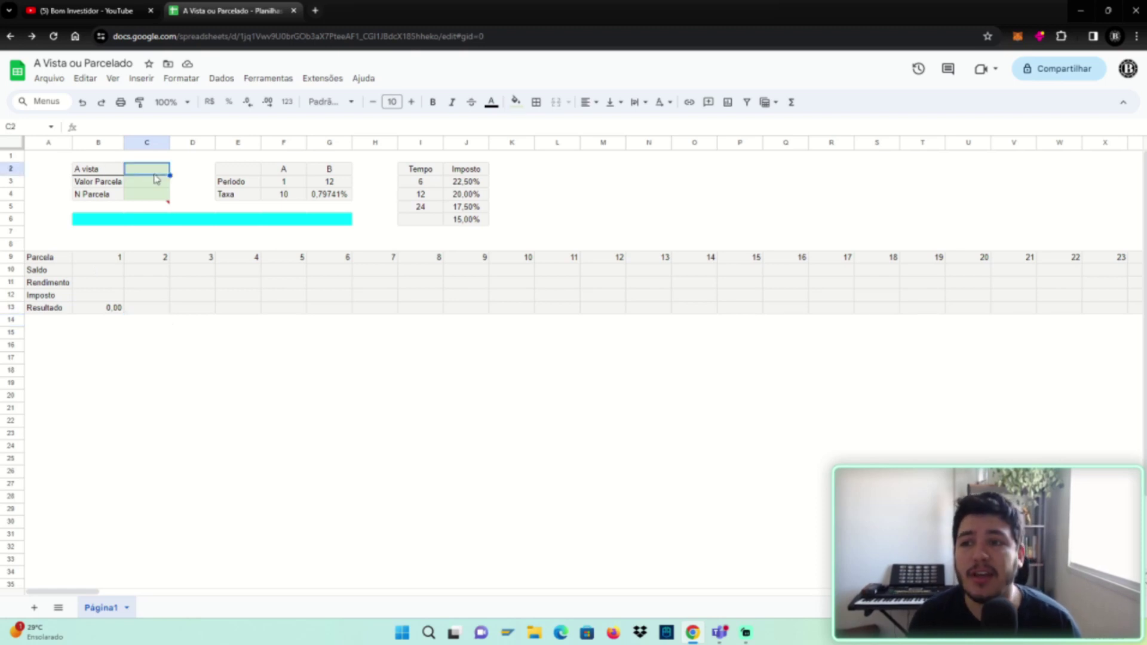
left_click(187, 186)
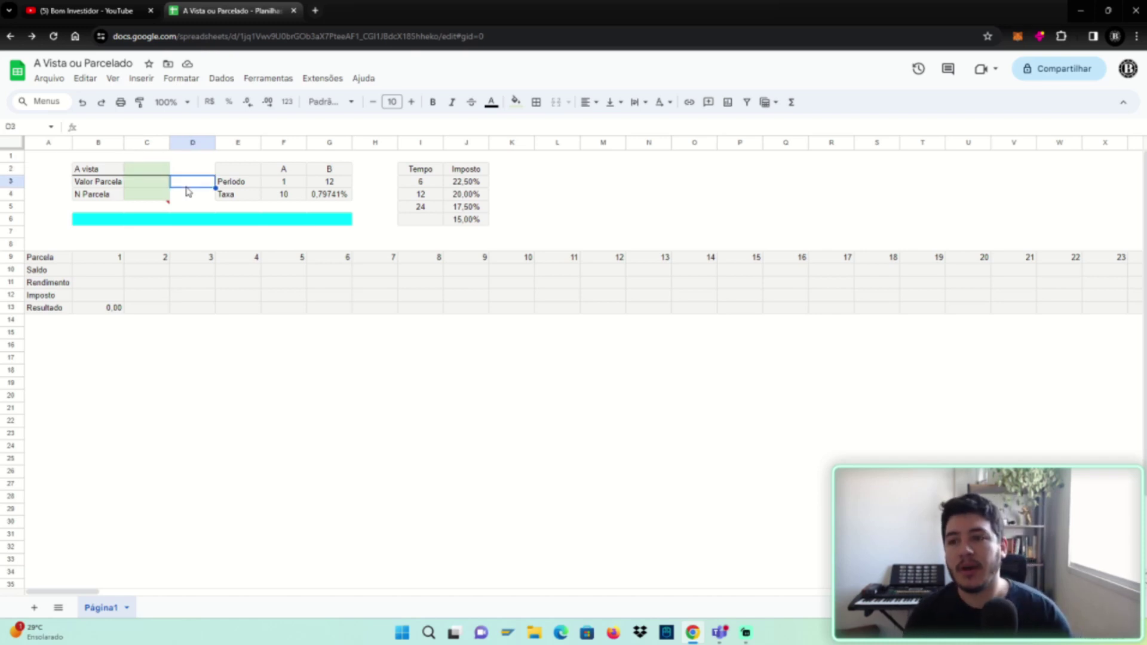
left_click(152, 173)
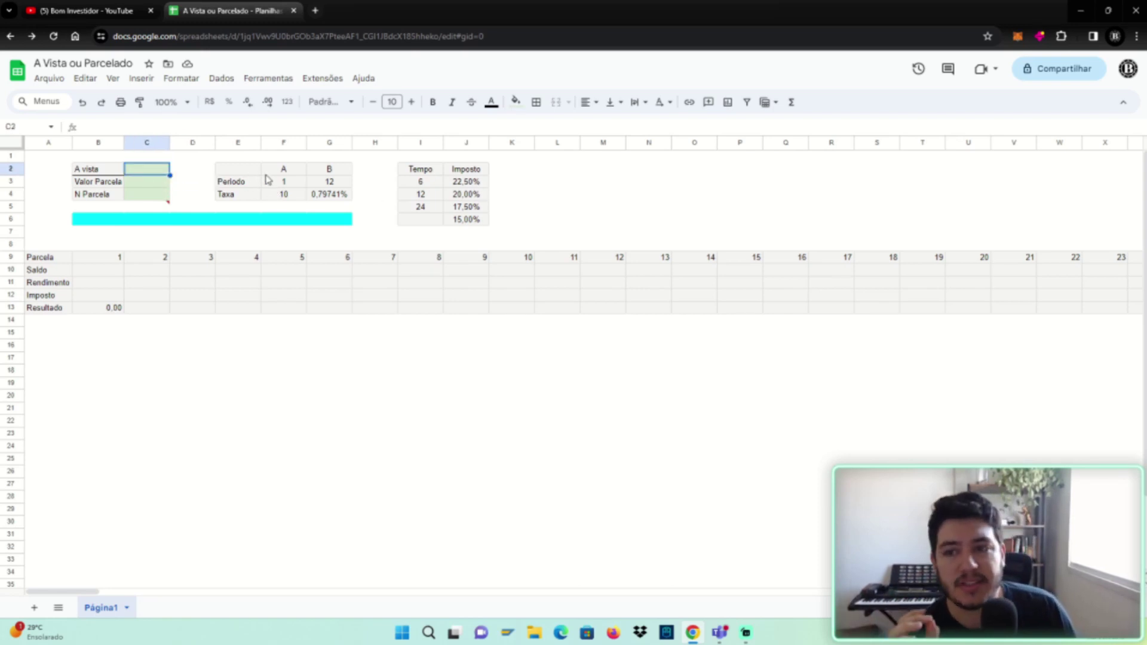
left_click_drag(246, 173, 344, 205)
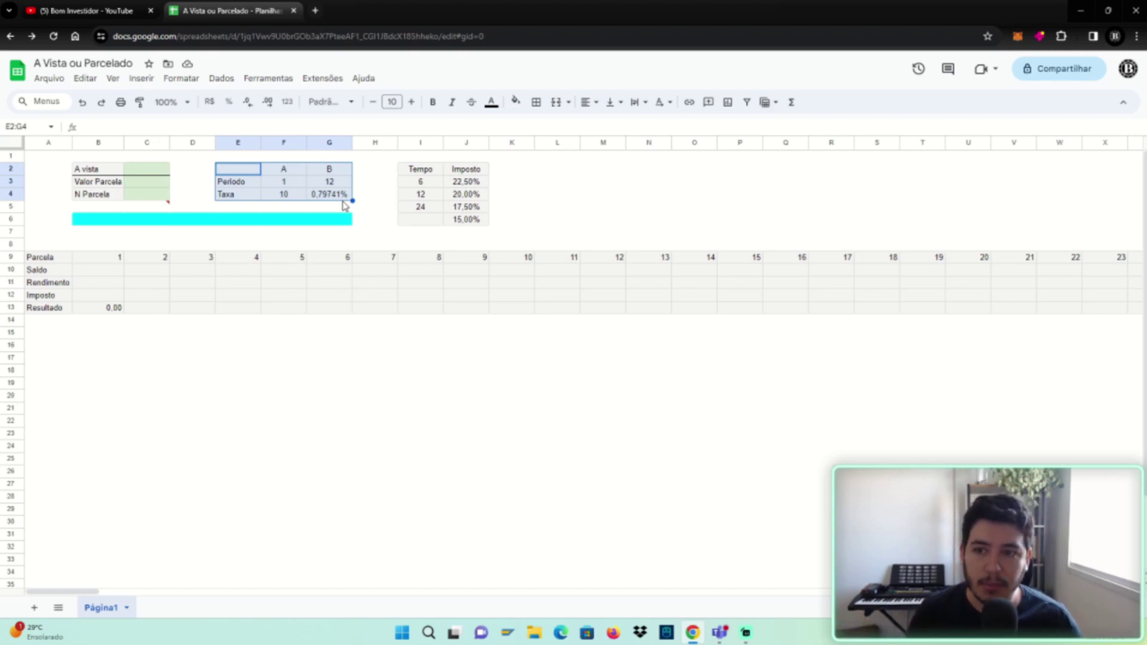
left_click(285, 185)
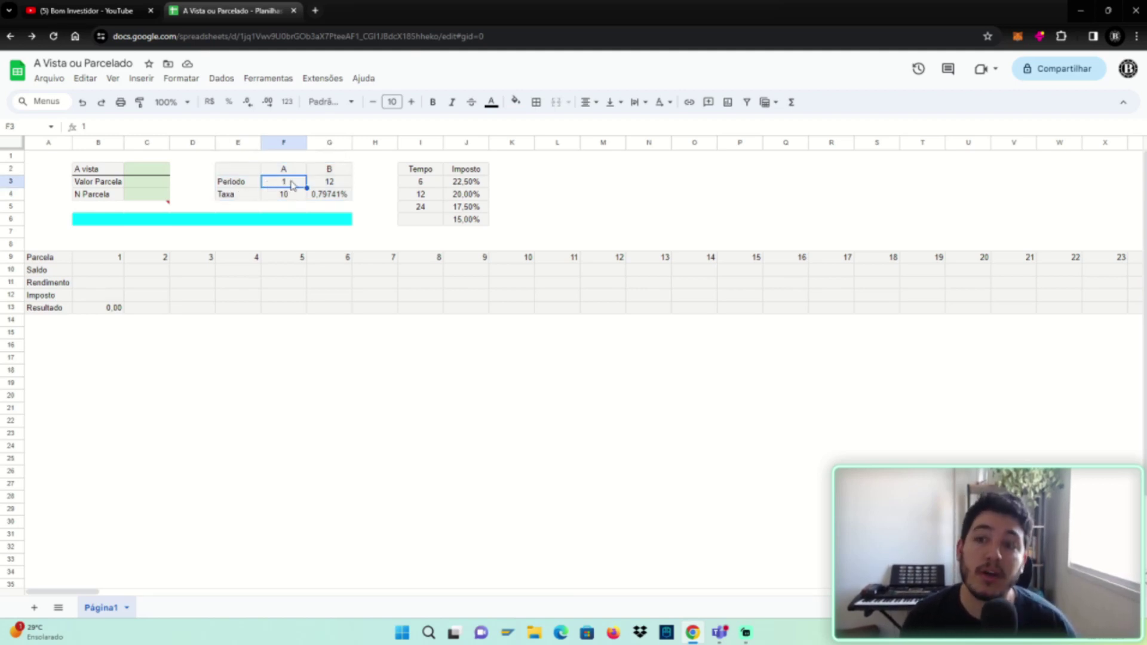
left_click(332, 189)
left_click(292, 171)
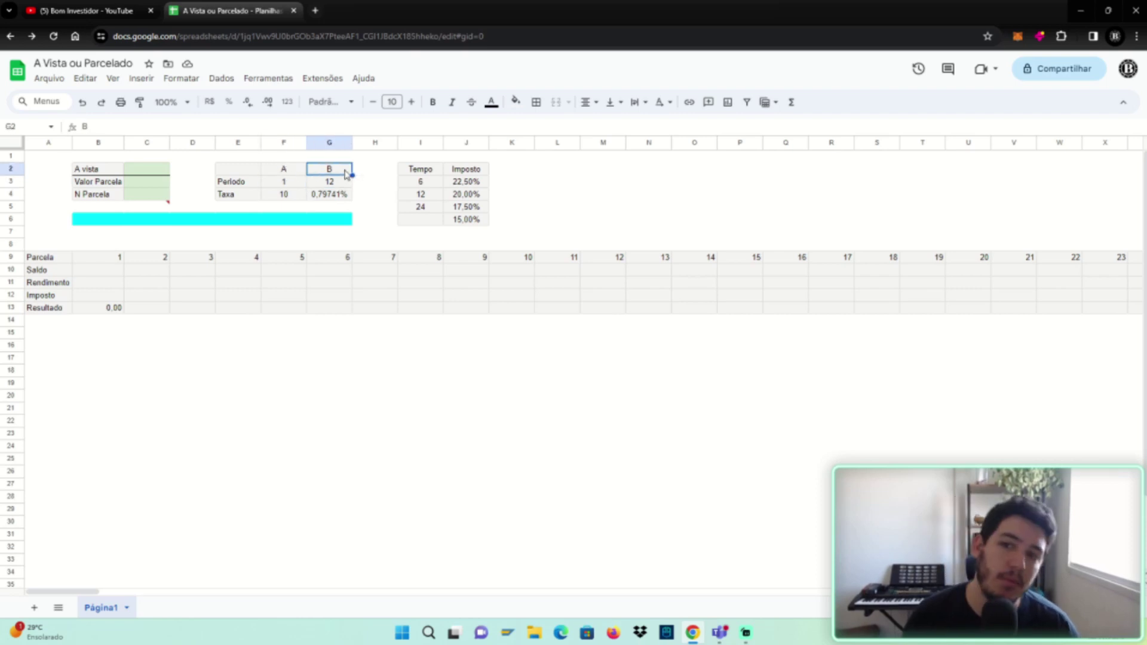
Set the Período value under column B of the rate conversion table to 4.
left_click(292, 185)
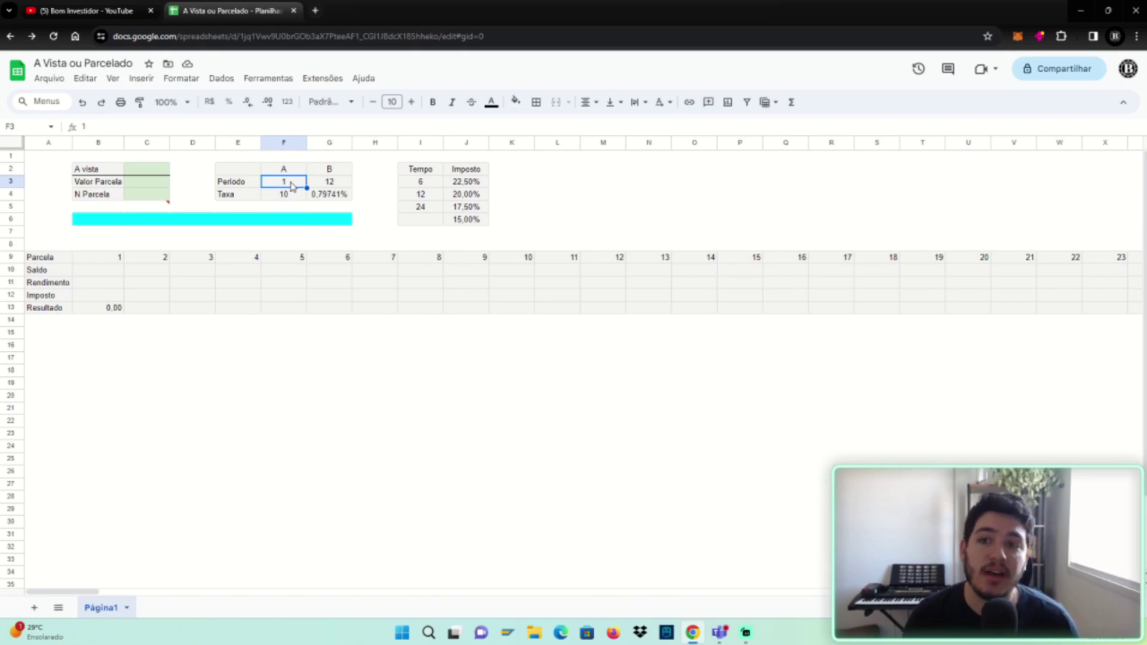
key("Right")
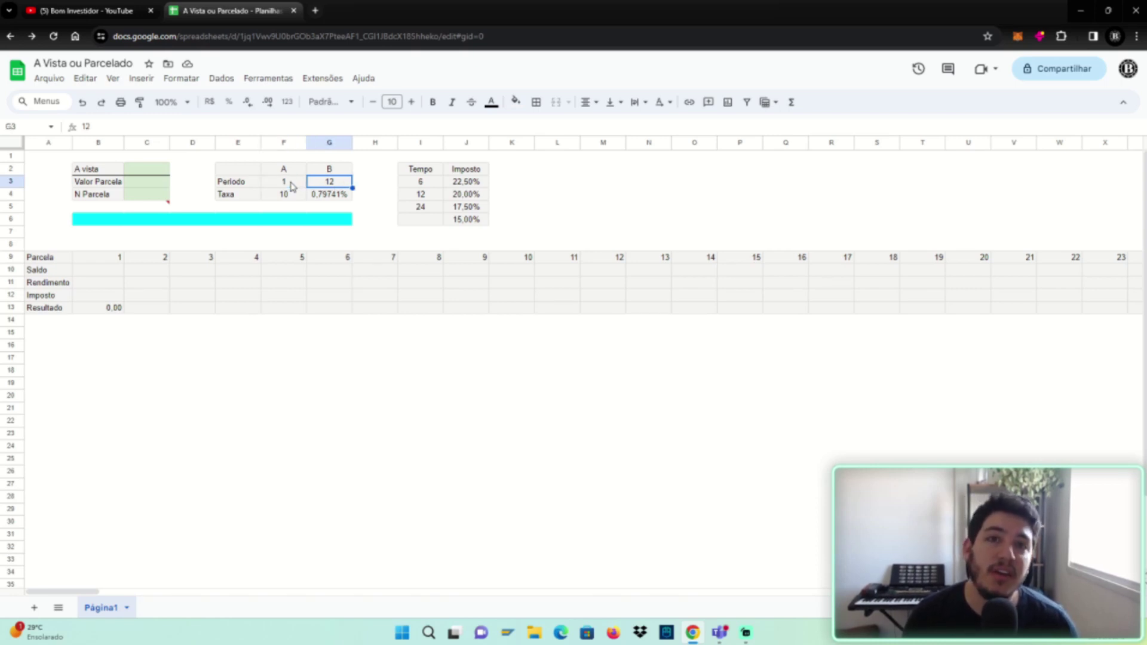
type("4")
key("Return")
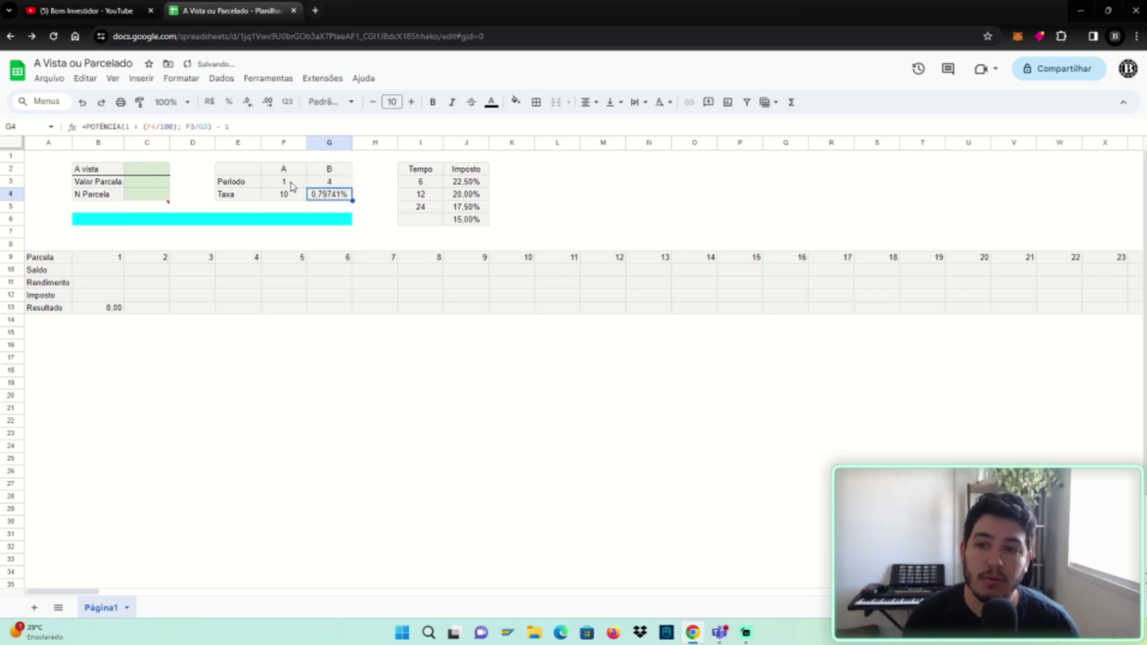
Set the rate conversion table's Período values to 12 under A and 1 under B.
key("Up")
key("Left")
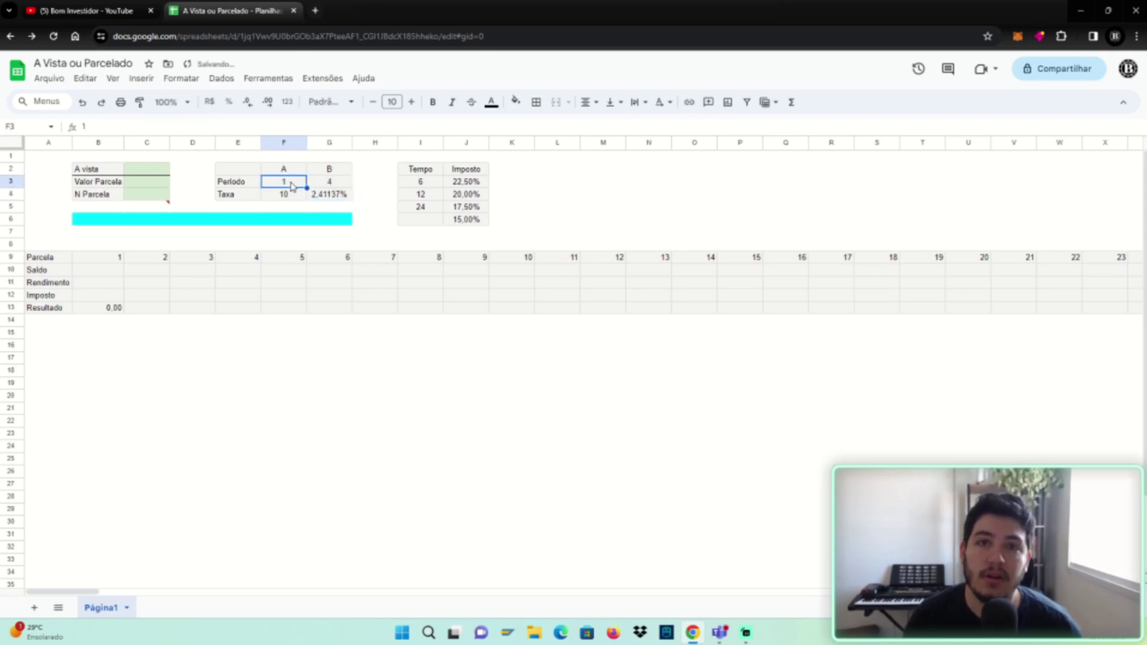
type("12")
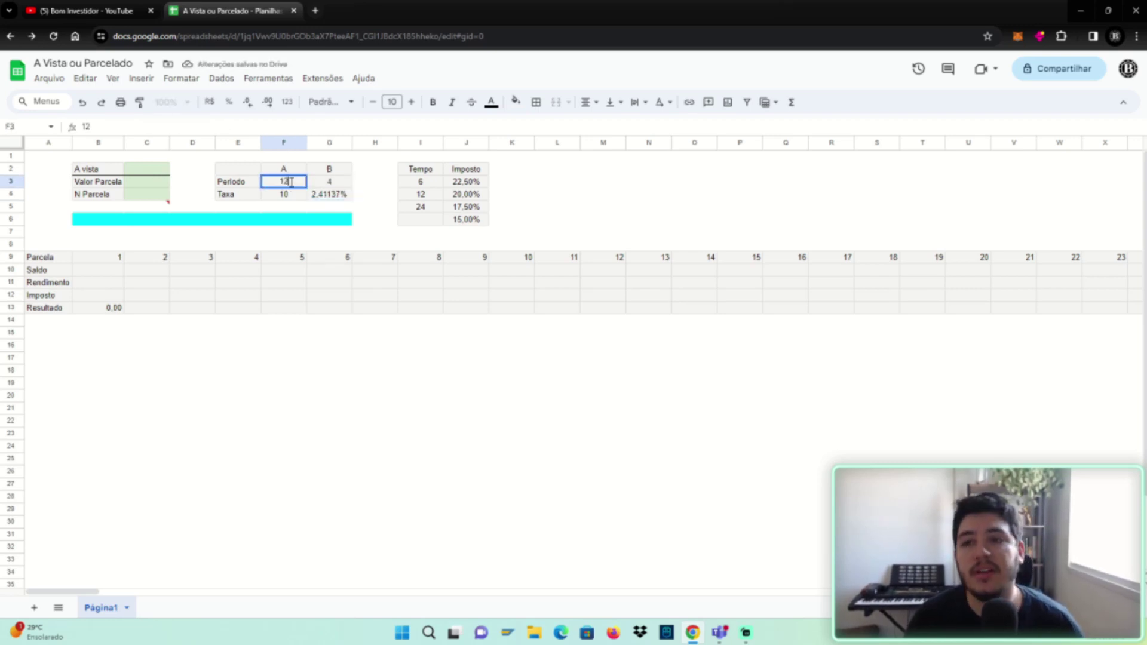
key("Tab")
type("1")
key("Return")
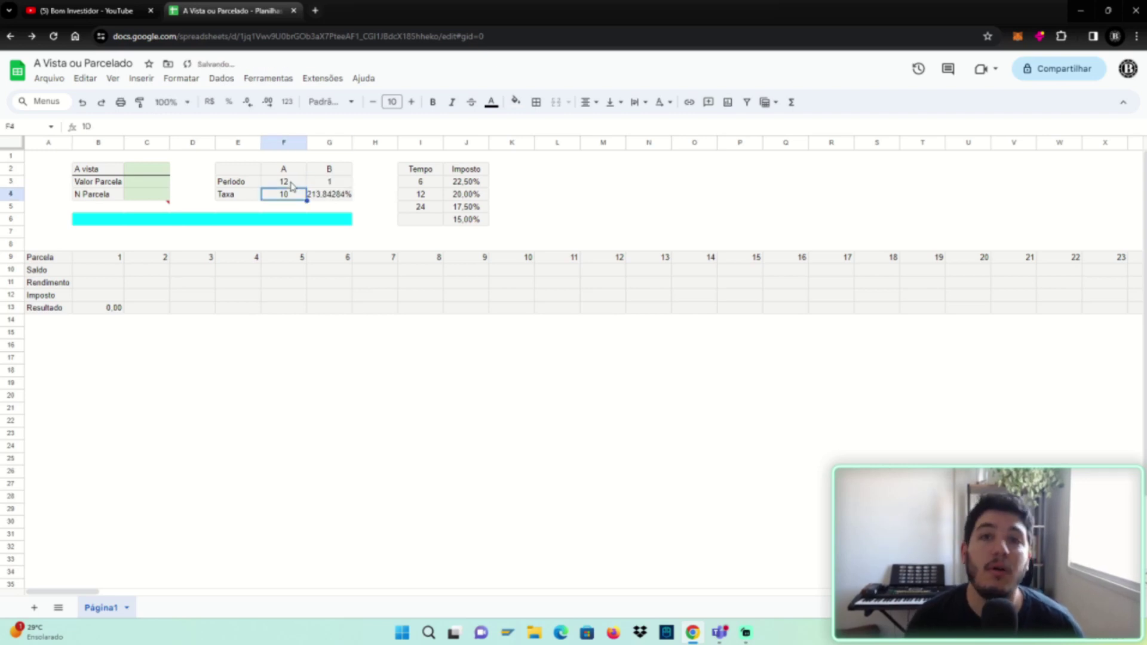
Set the rate conversion table's Período values to 1 under A and 12 under B.
left_click(292, 186)
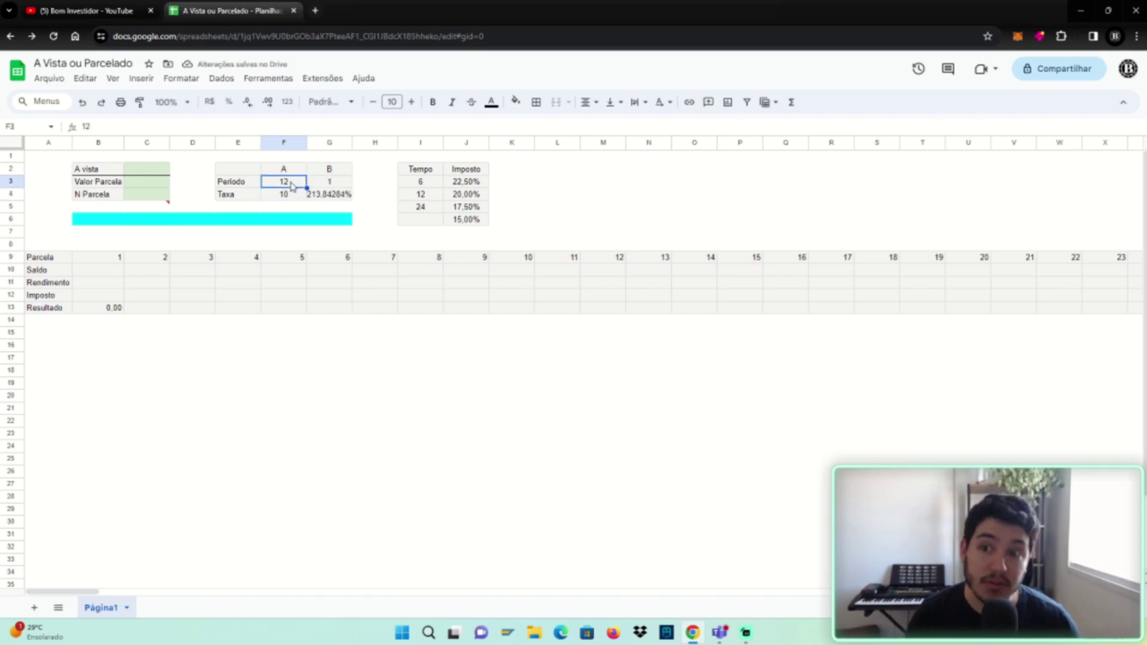
type("1")
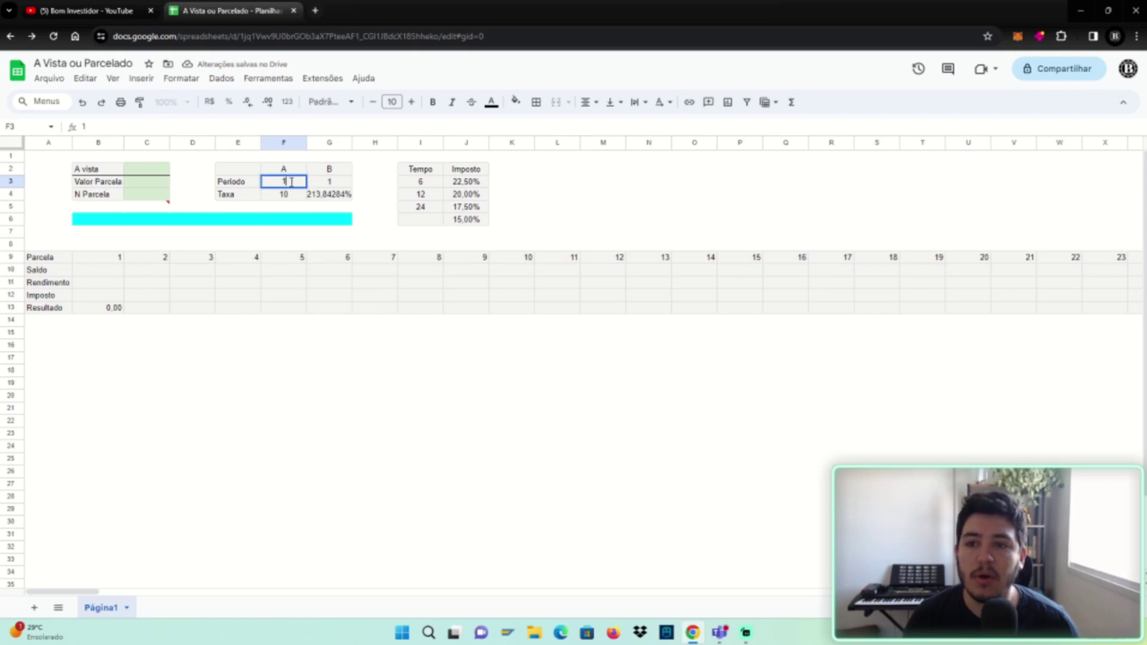
key("Tab")
type("12")
left_click(292, 186)
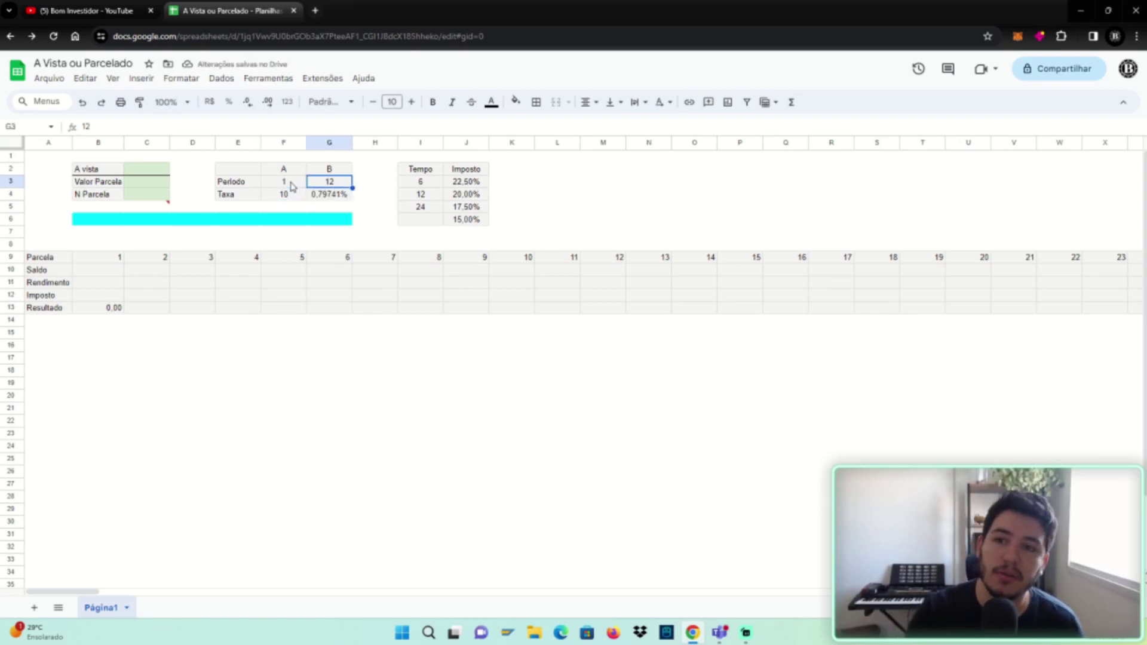
Set the Taxa value under column A of the rate conversion table to 12,25.
key("Right")
key("Left")
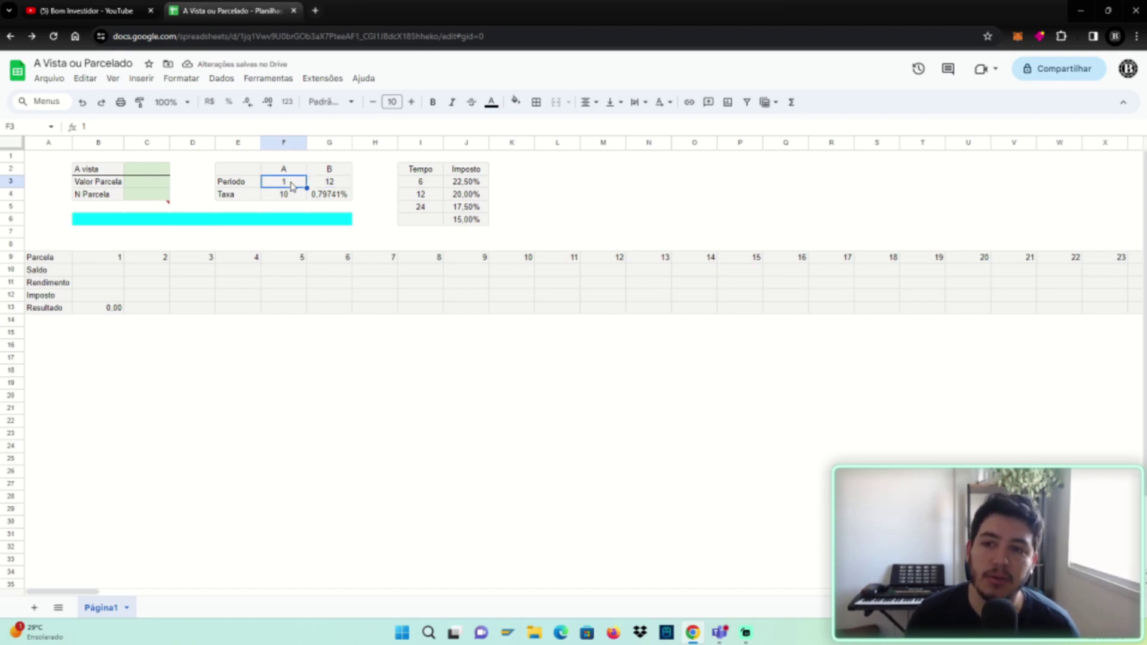
key("Down")
type("12,")
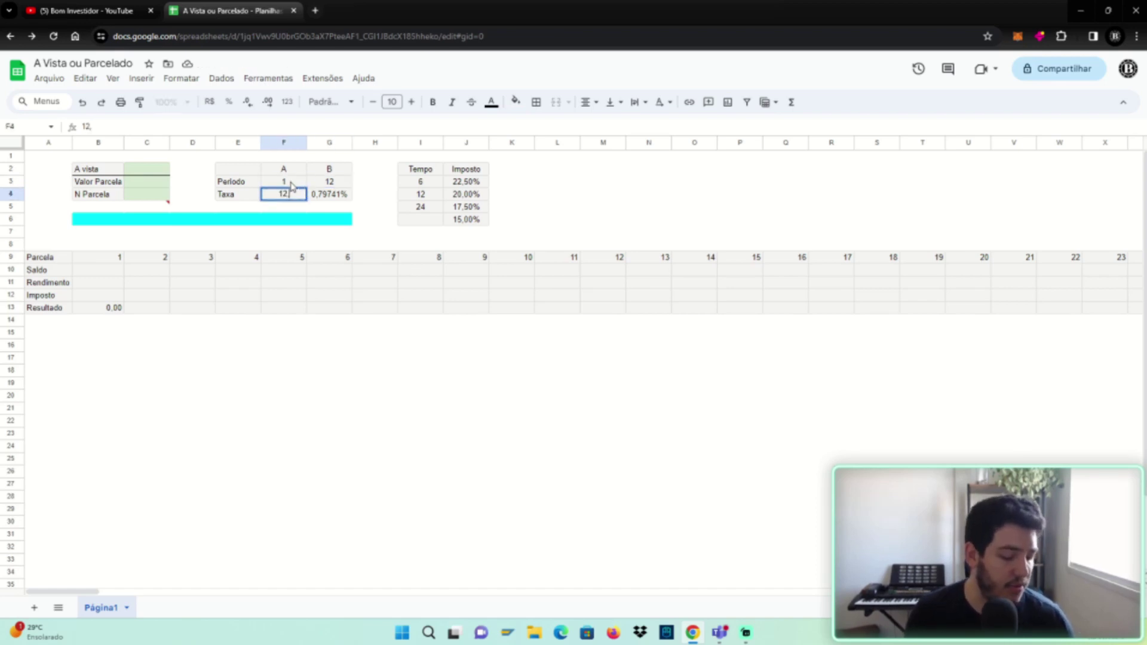
type("25")
key("Return")
key("Up")
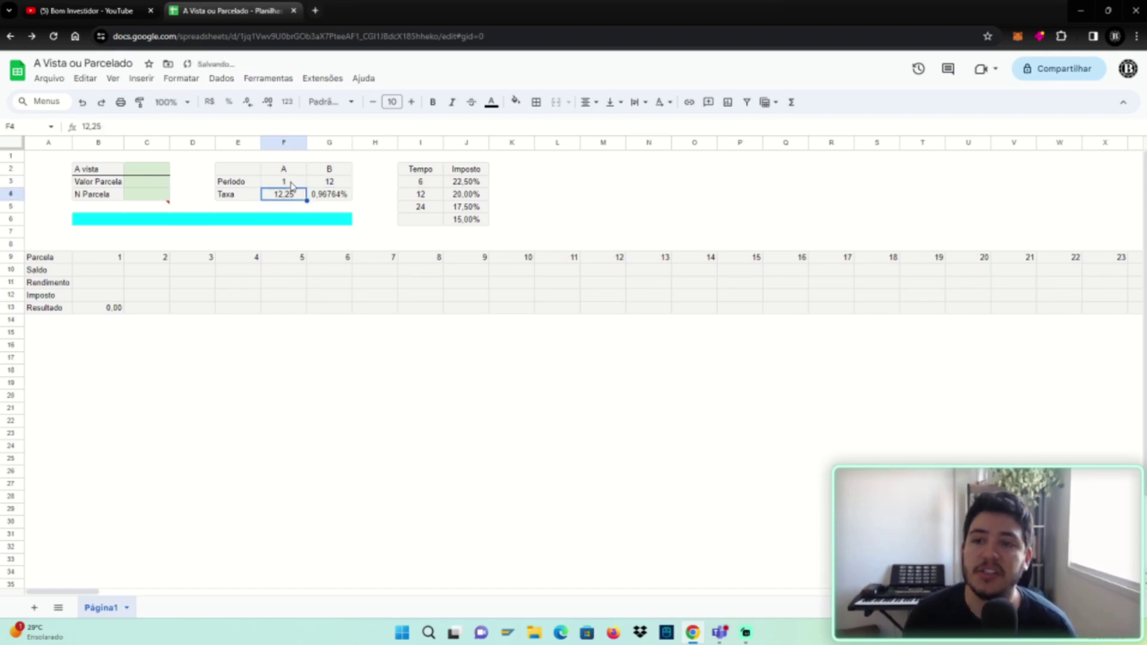
Fill the converted Taxa cell G4, under column B, with light green.
key("Right")
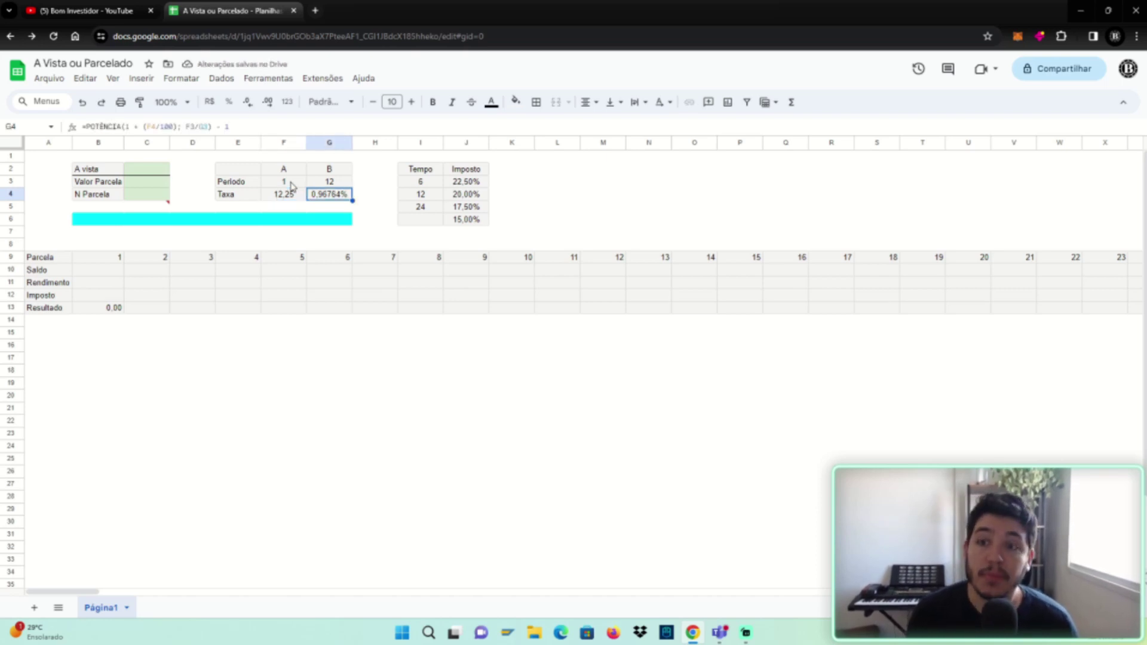
key("Left")
key("Right")
key("Down")
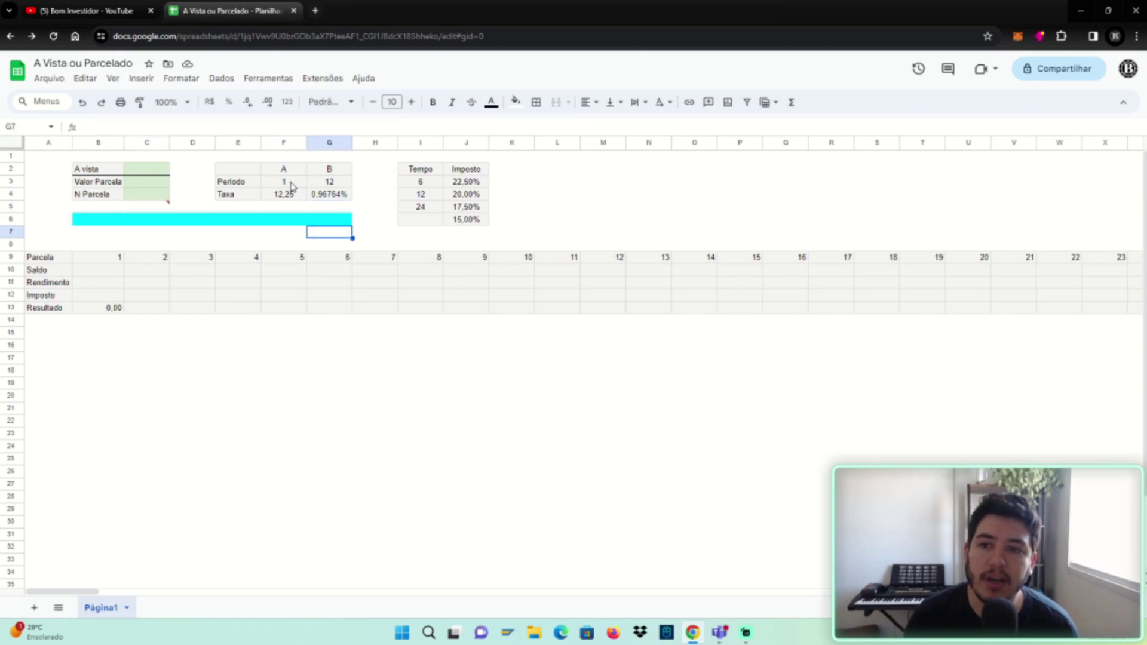
key("Up")
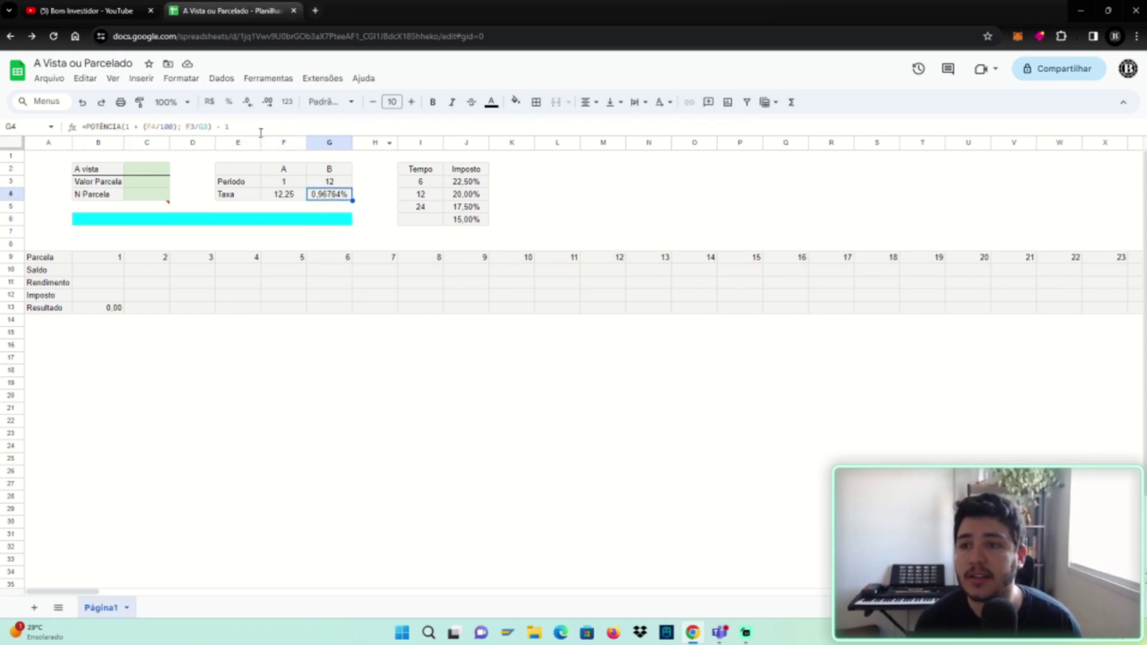
left_click(517, 104)
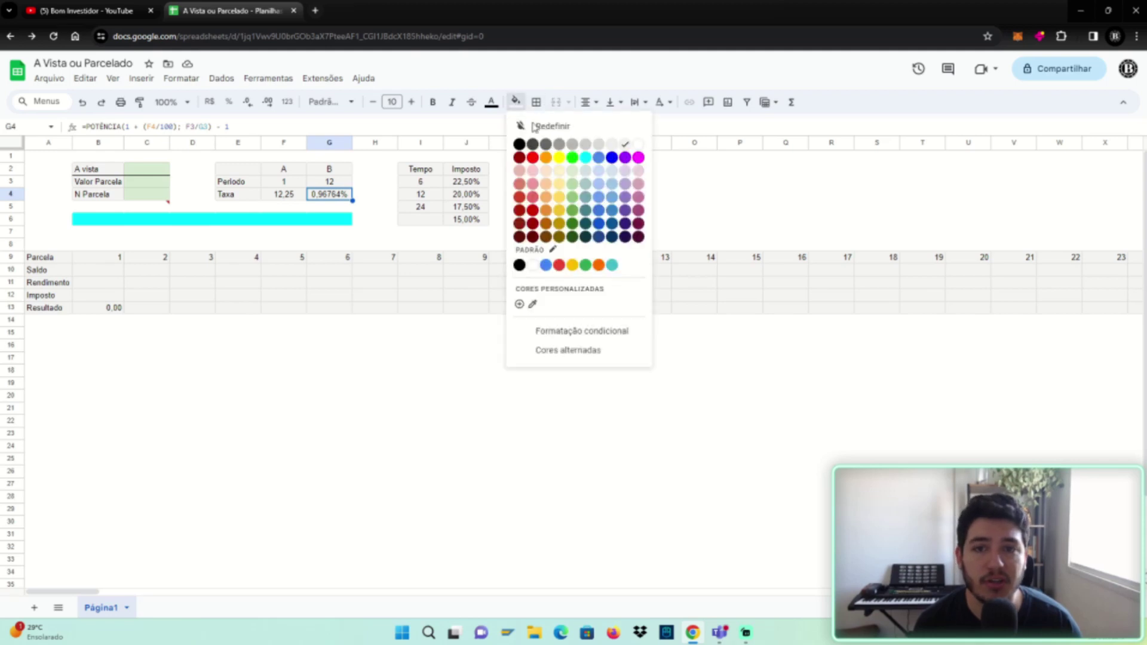
left_click(575, 180)
left_click(366, 184)
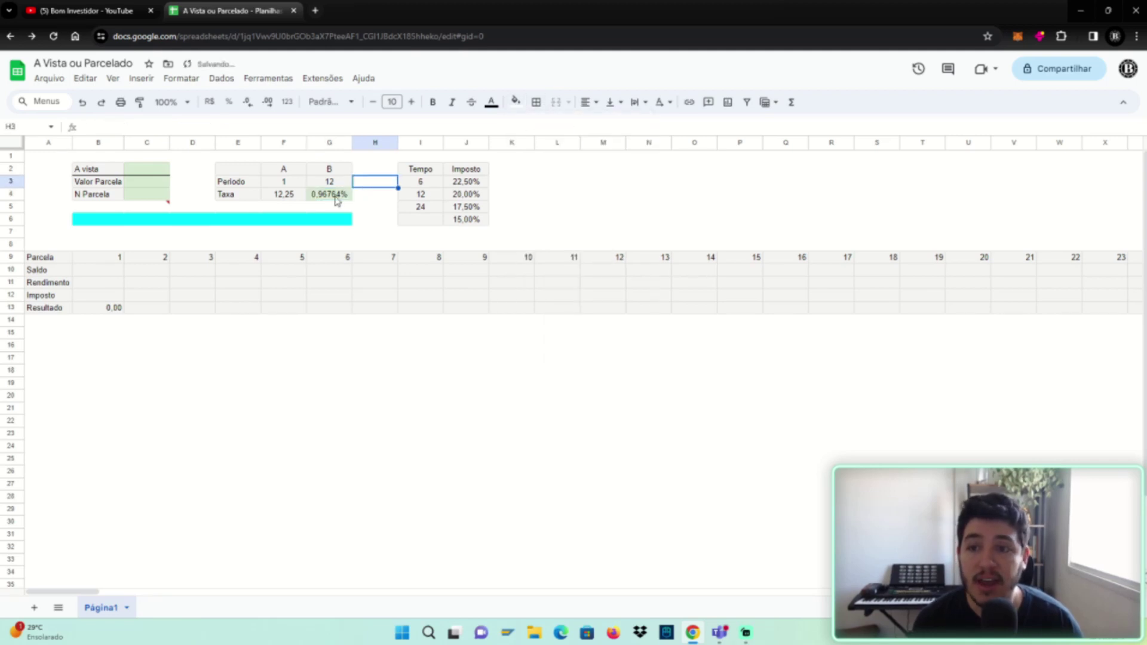
left_click(335, 195)
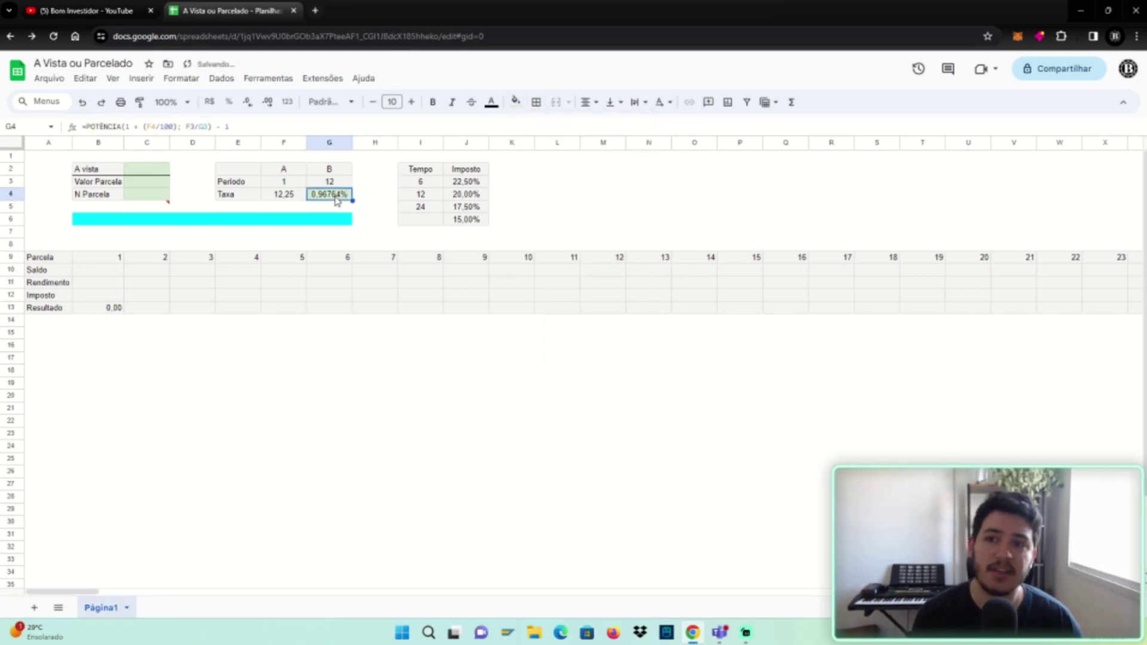
Set the Taxa value in cell F4 to 10 and select the converted rate beside it.
left_click(289, 198)
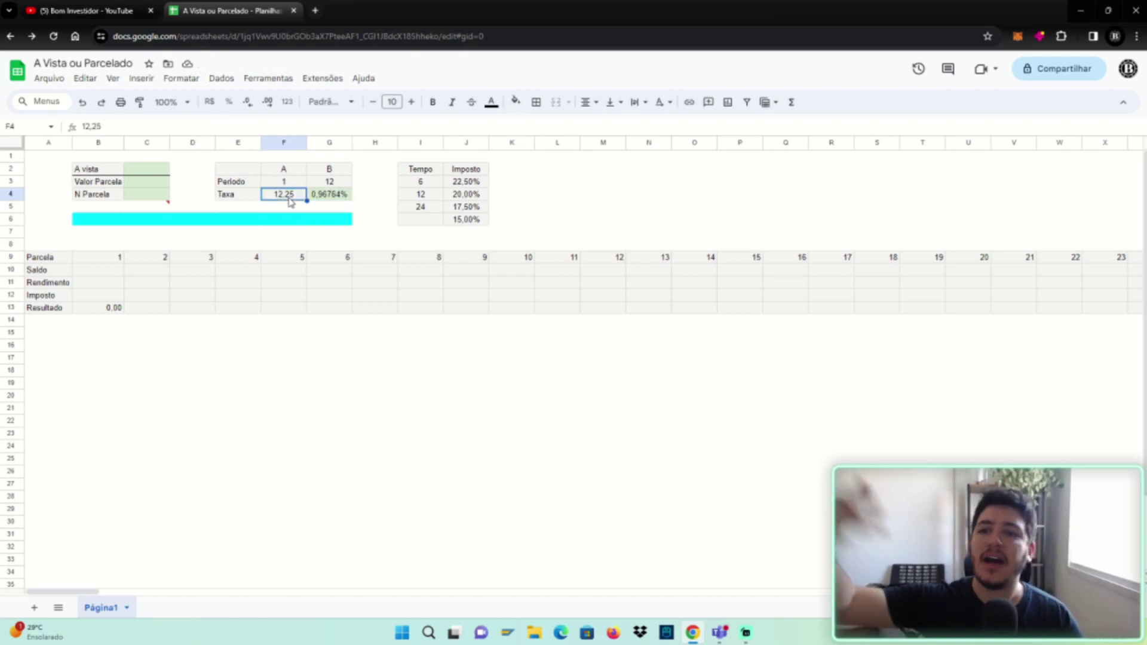
type("10")
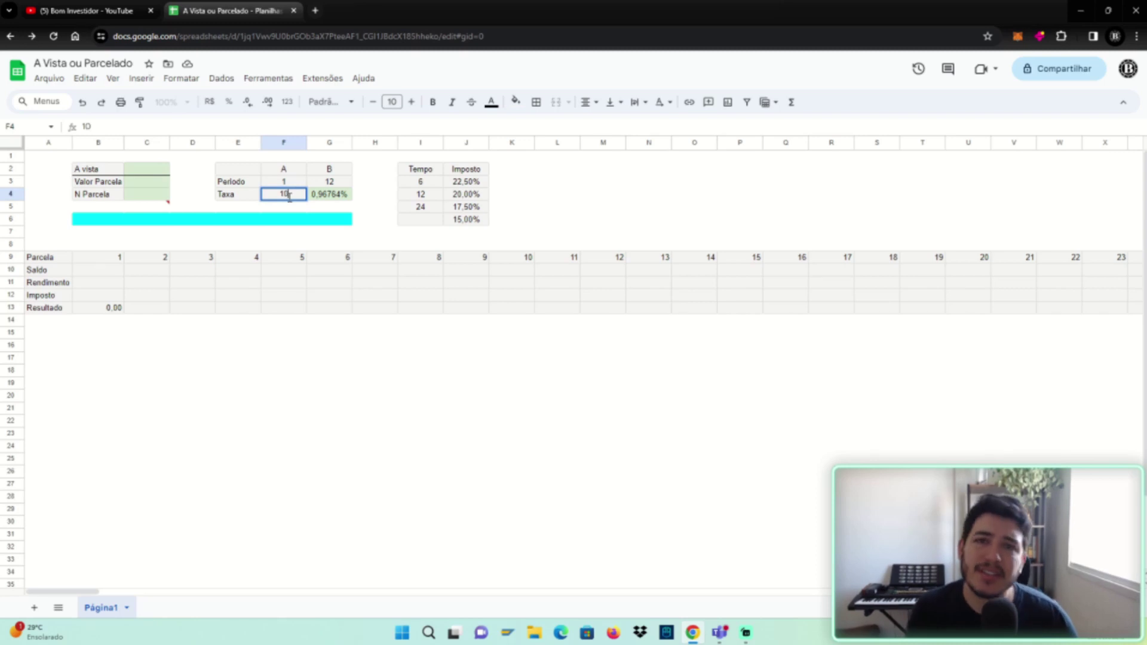
key("Return")
left_click(336, 199)
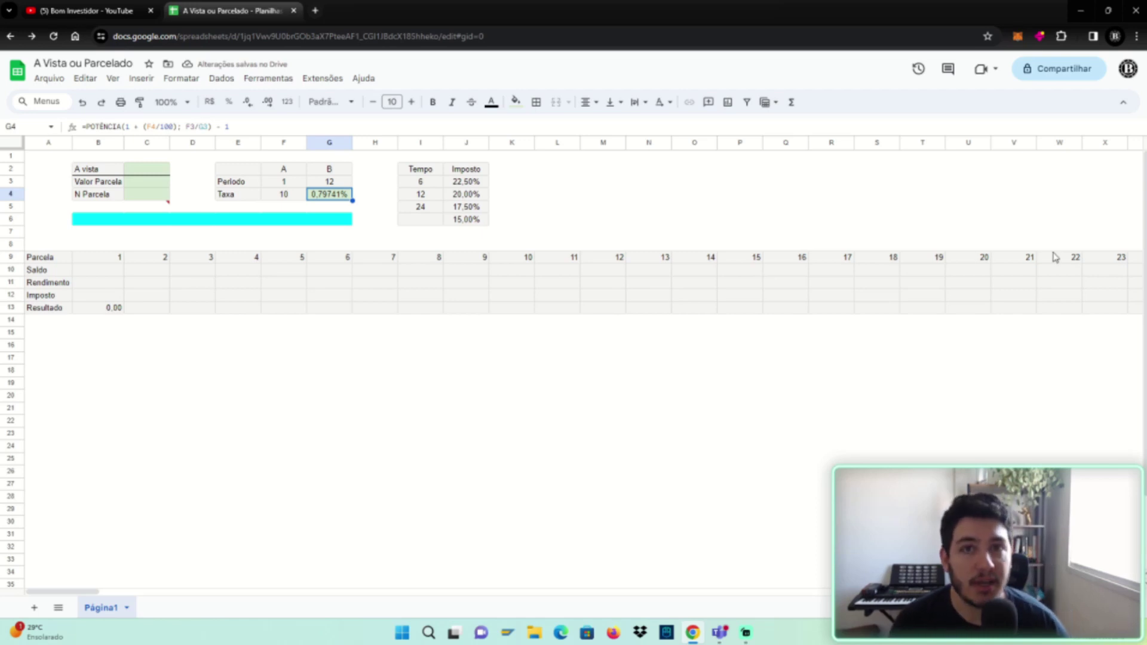
Change the Taxa value under column A, in cell F4, to 12.
left_click(285, 199)
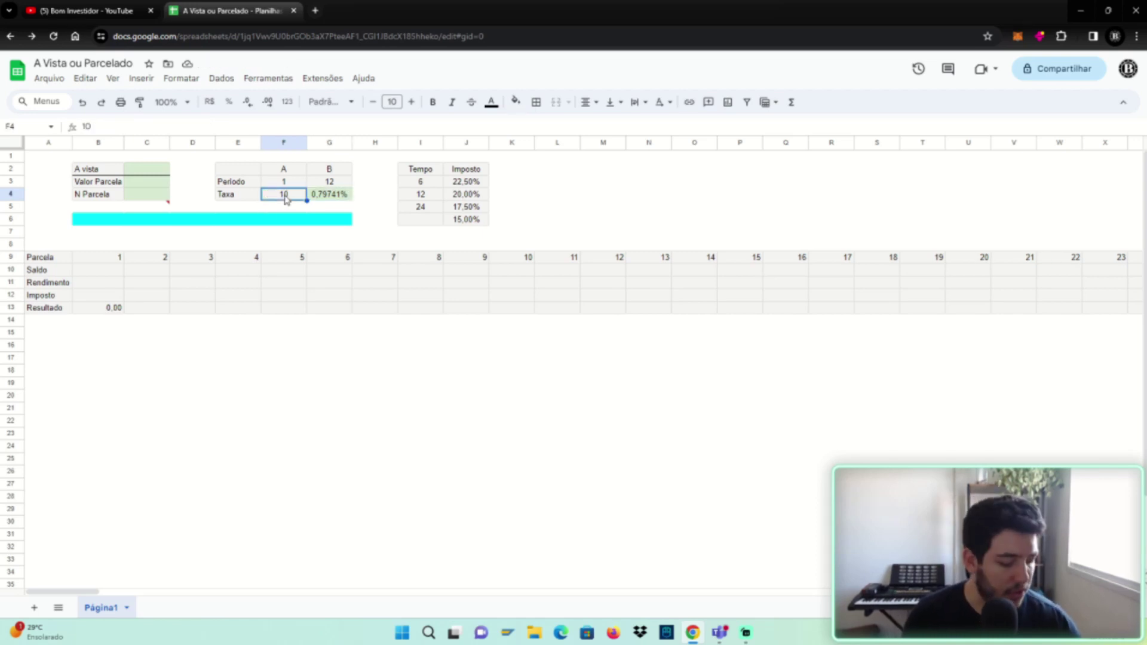
type("12")
key("Return")
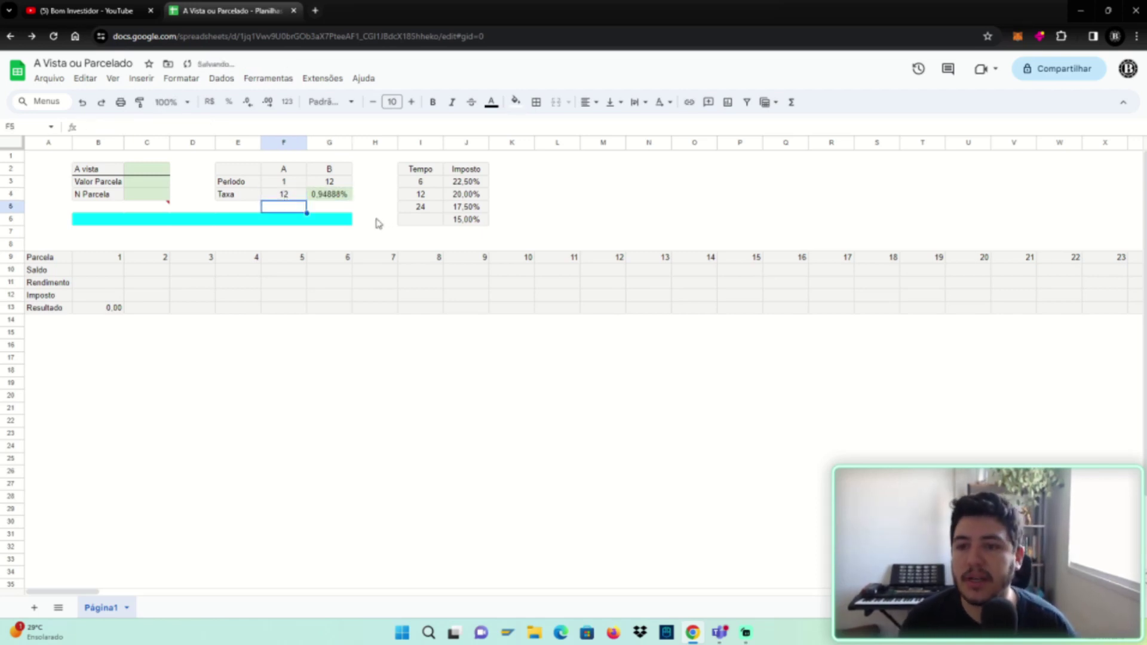
Enter 12,25 as the Taxa value in cell F4 of the rate conversion table.
left_click(285, 195)
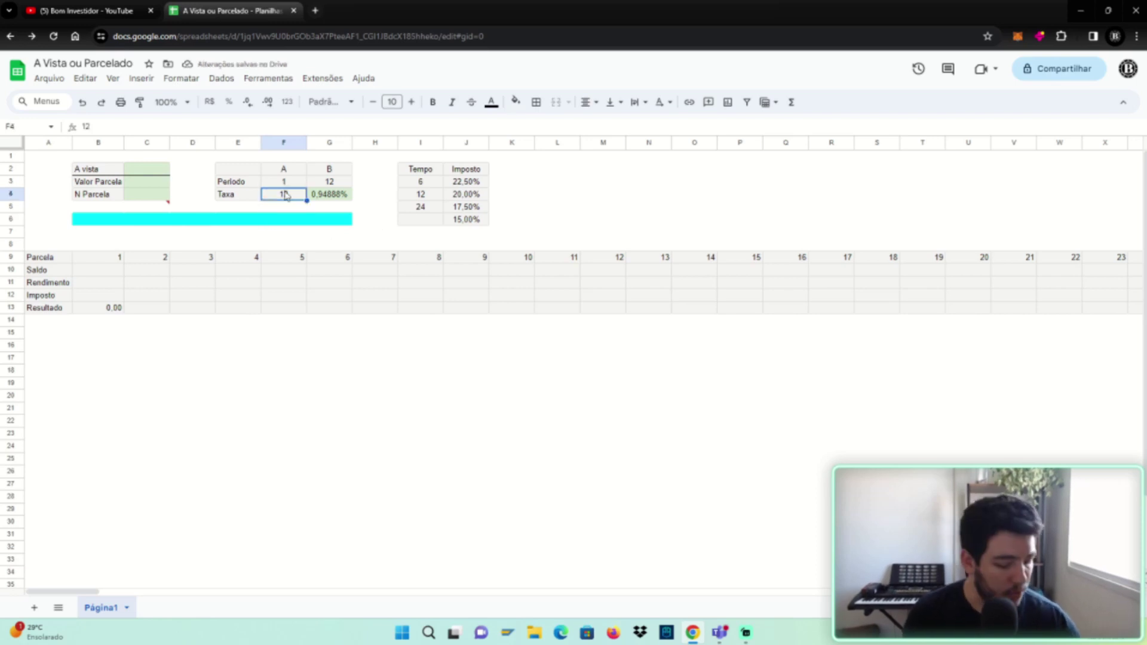
type("12.25")
key("Return")
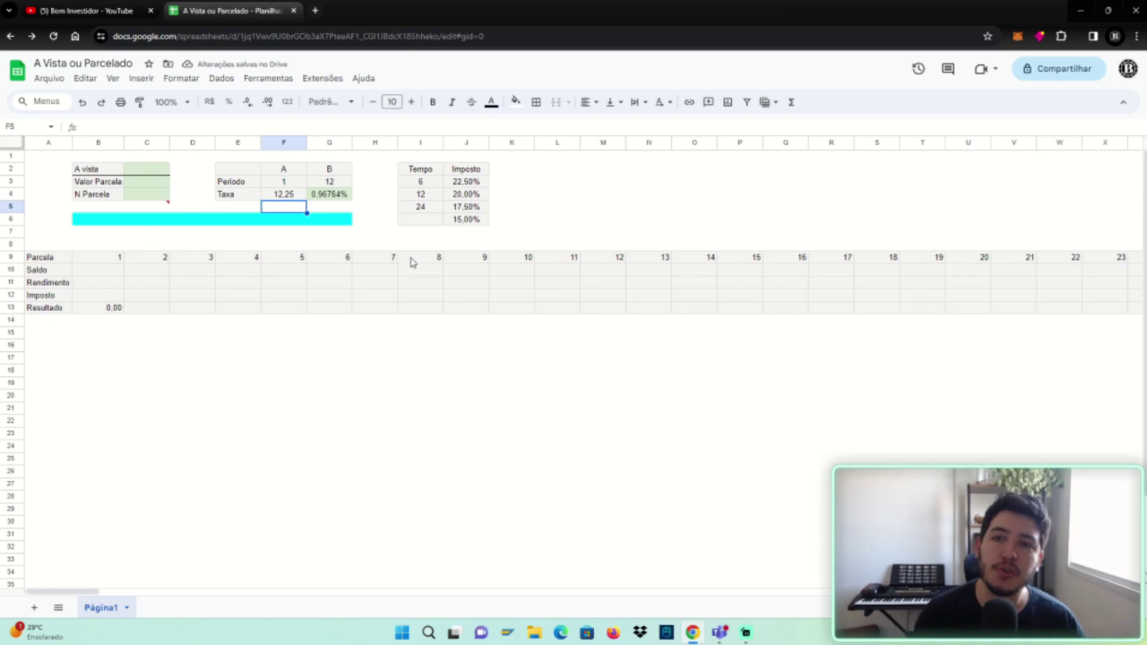
left_click(568, 176)
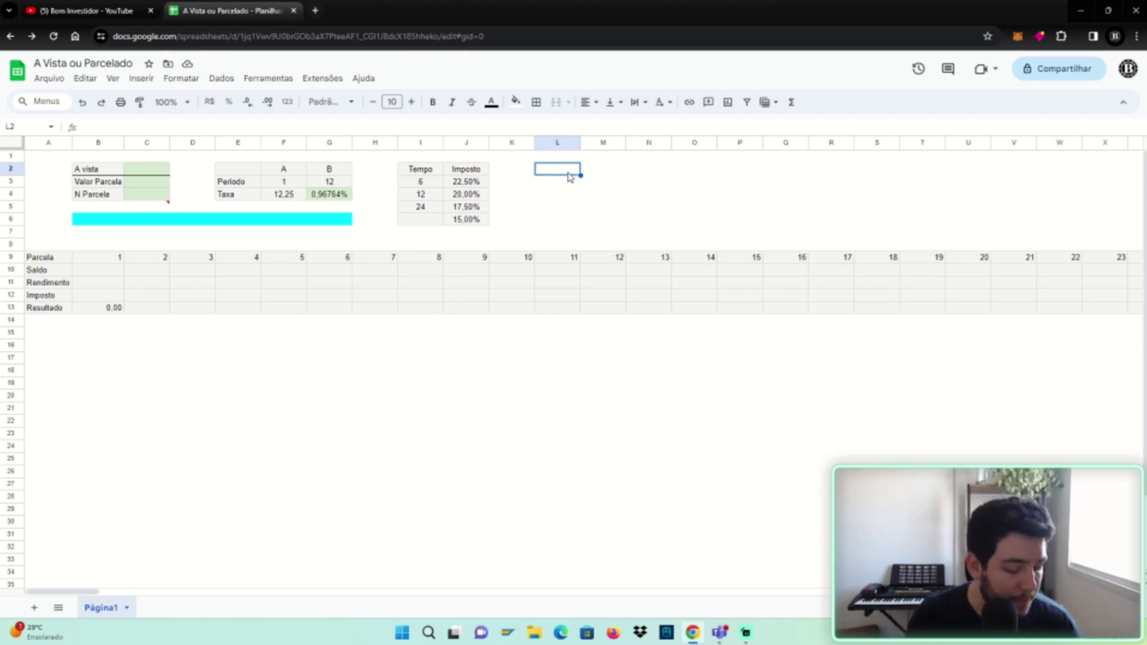
Enter 2400 as a reference amount in the empty cell L2, outside the tables.
type("2")
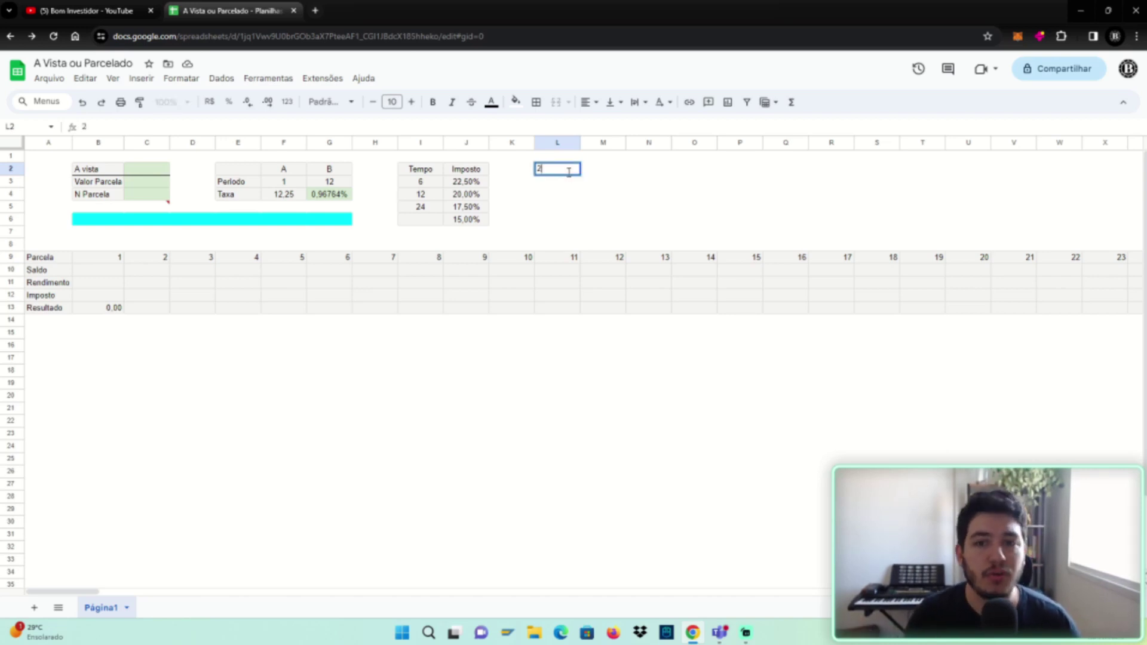
type("400")
key("Return")
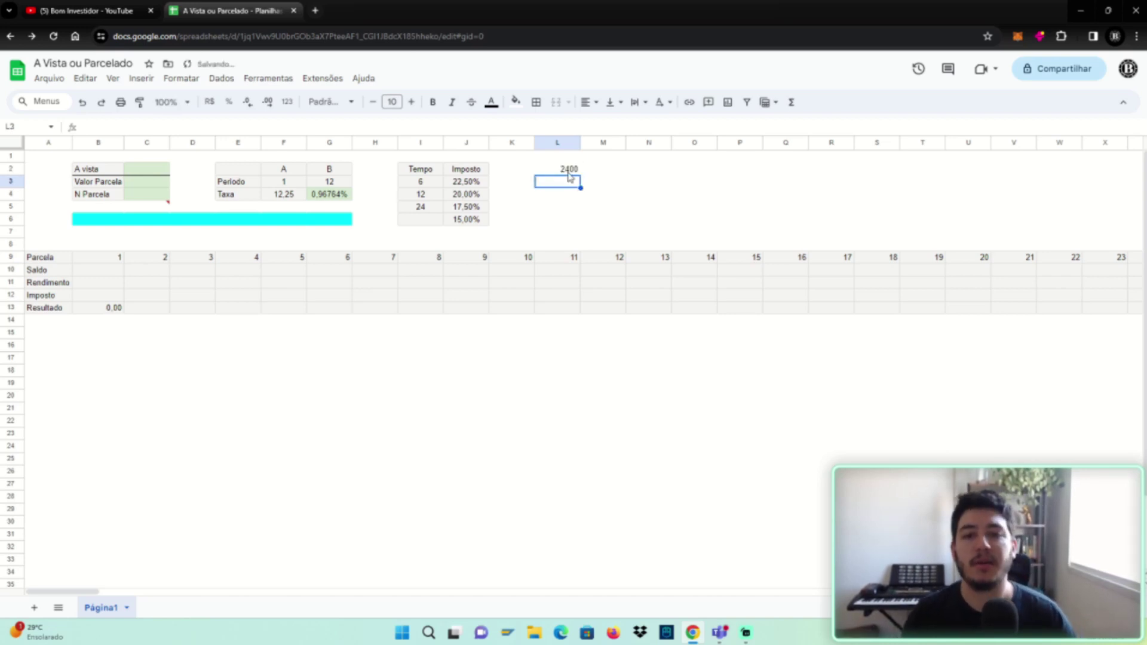
left_click(568, 172)
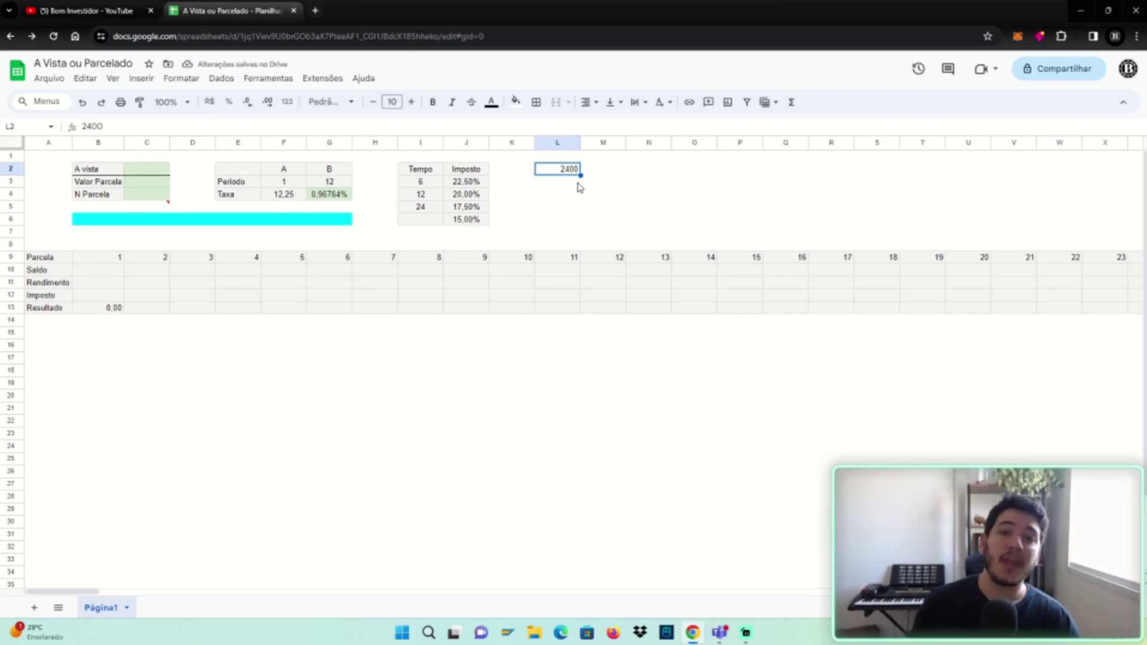
Fill in the purchase data with A vista 2300, Valor Parcela 200 and N Parcela 12.
left_click(151, 172)
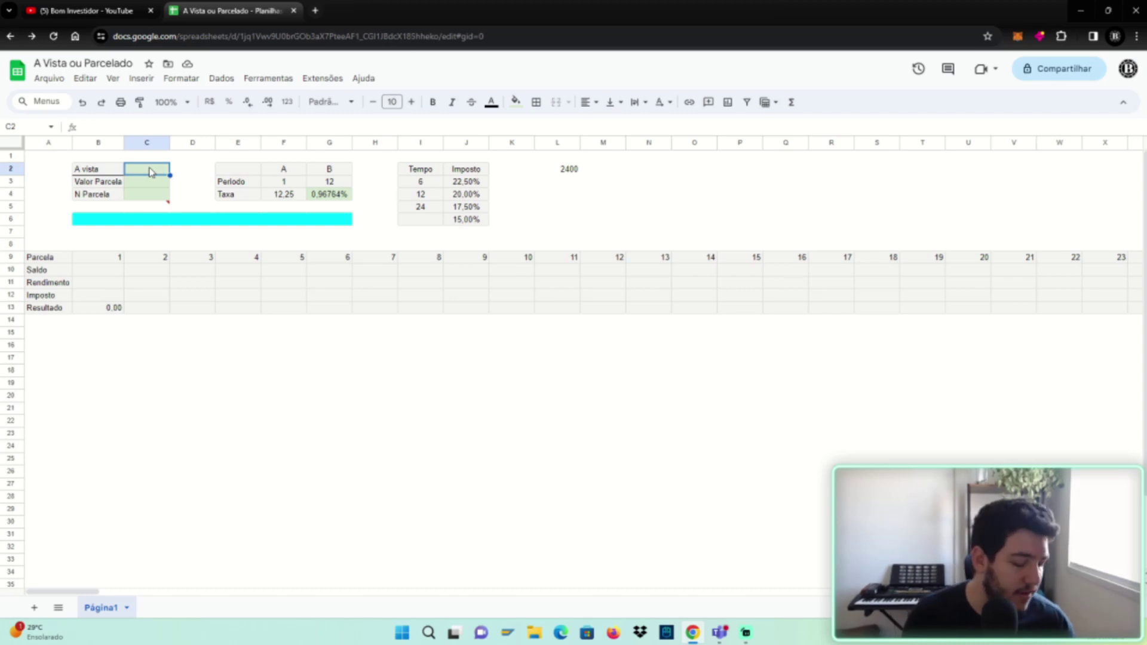
type("2300")
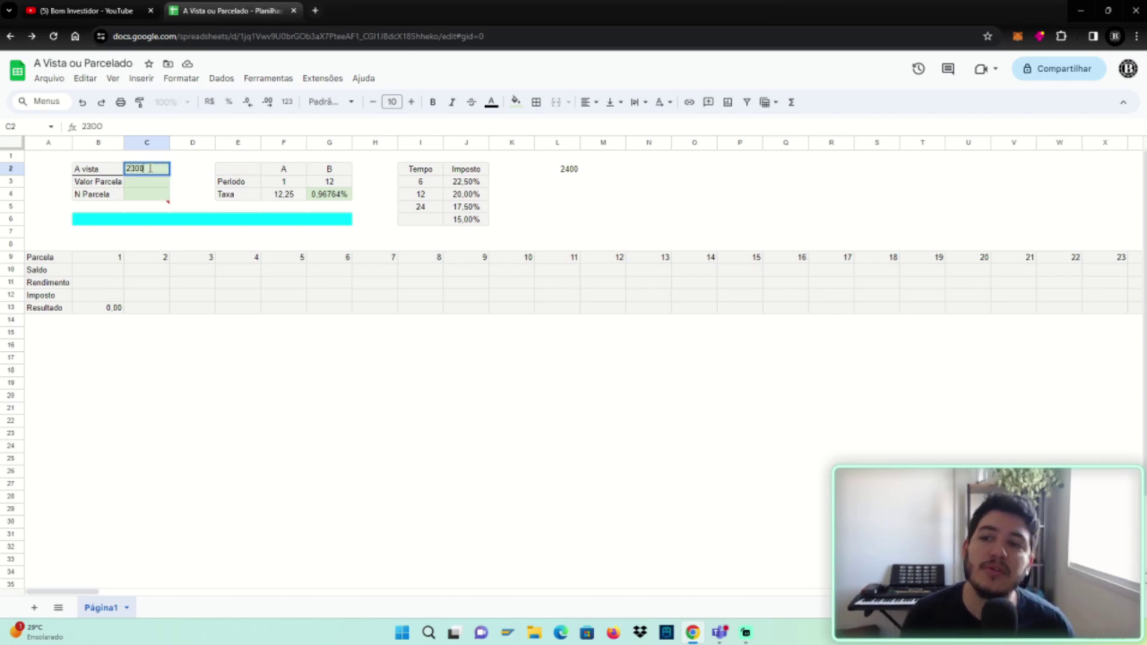
key("Return")
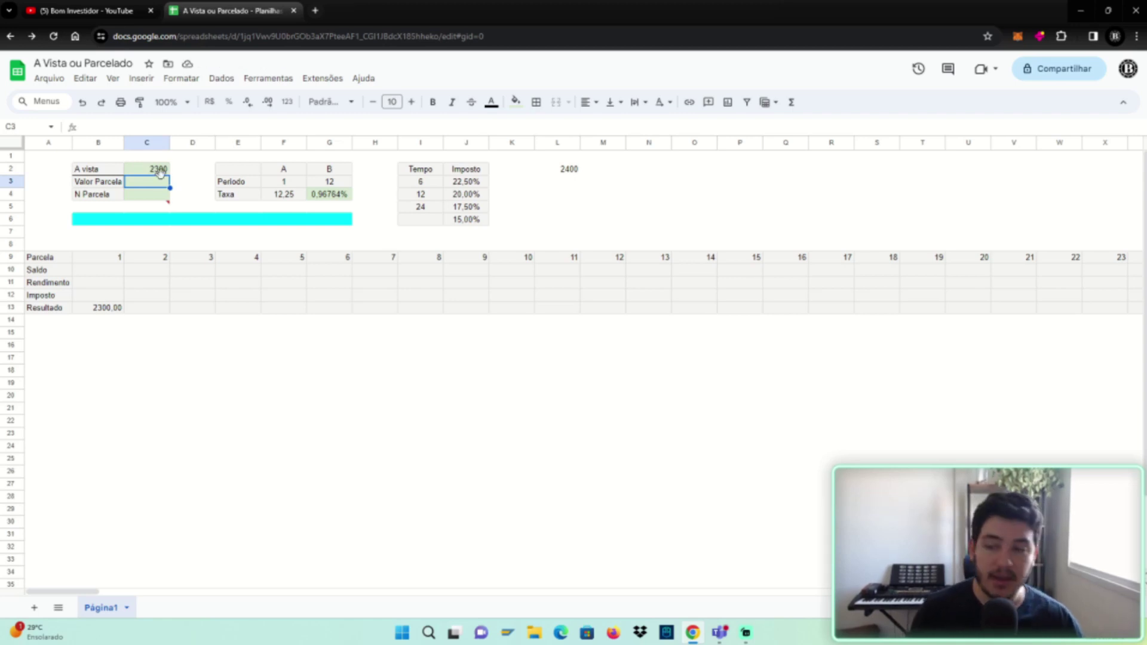
type("200")
key("Return")
type("12")
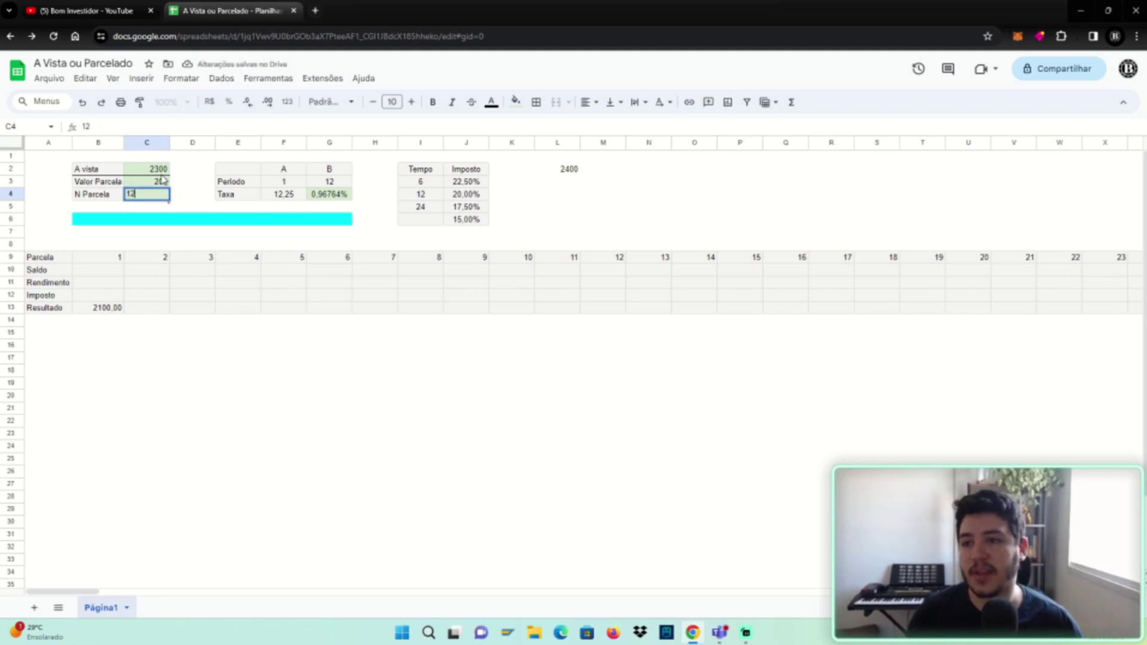
key("Return")
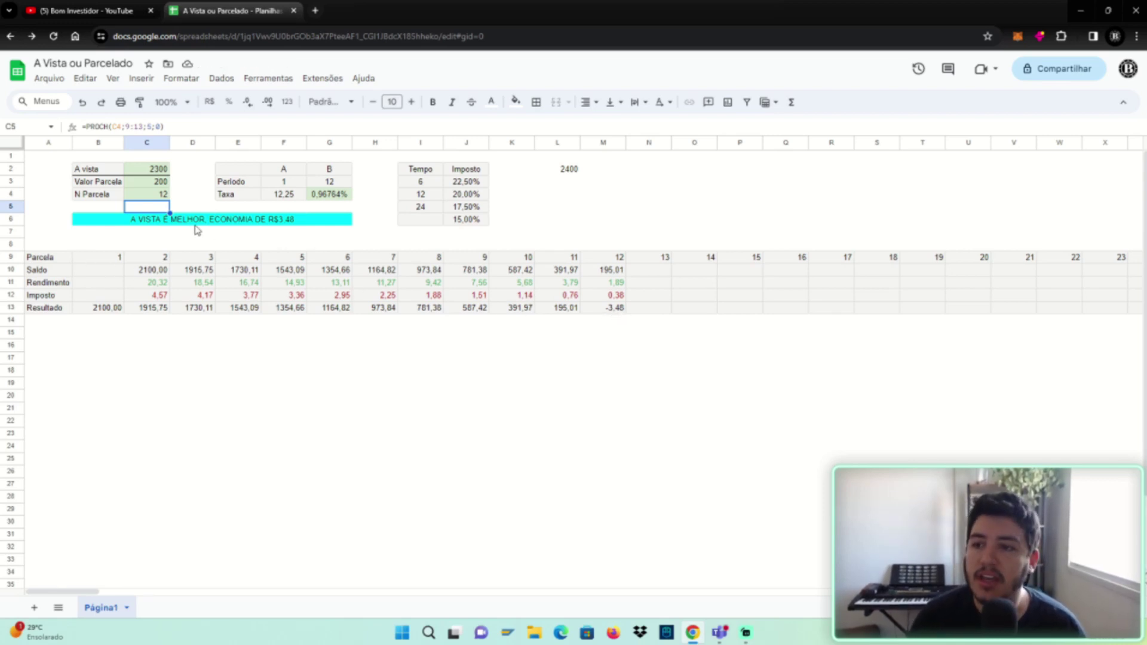
Examine the verdict in row 6, the A vista value, and the monthly Saldo and Rendimento cells from installment 2 to 11.
left_click(231, 221)
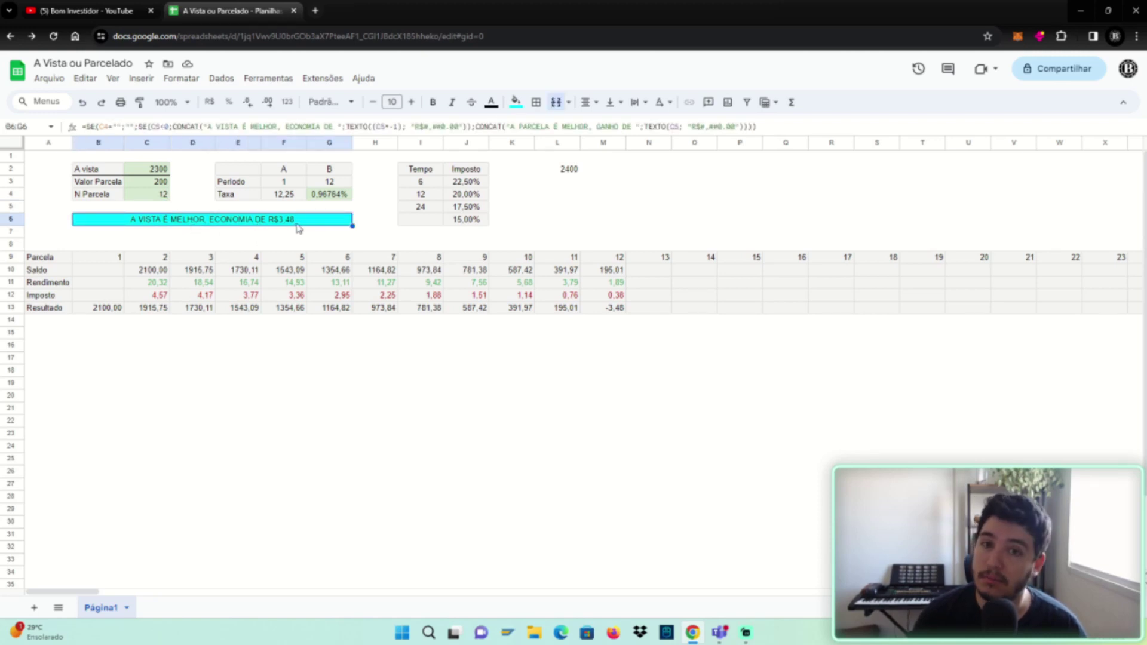
left_click(158, 171)
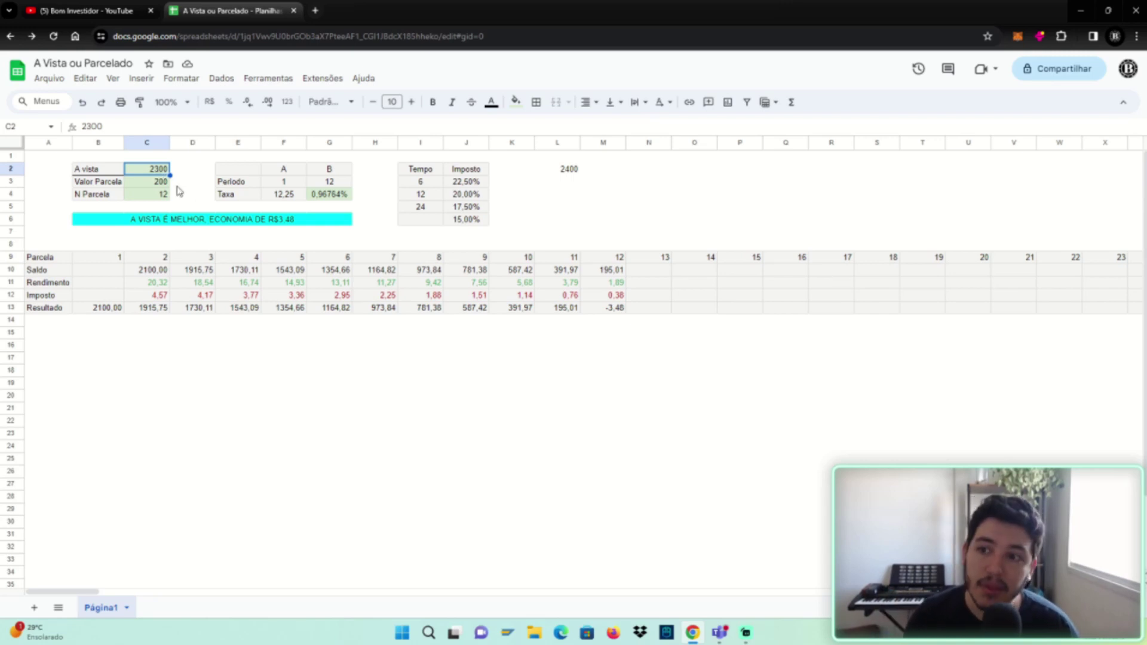
left_click(143, 276)
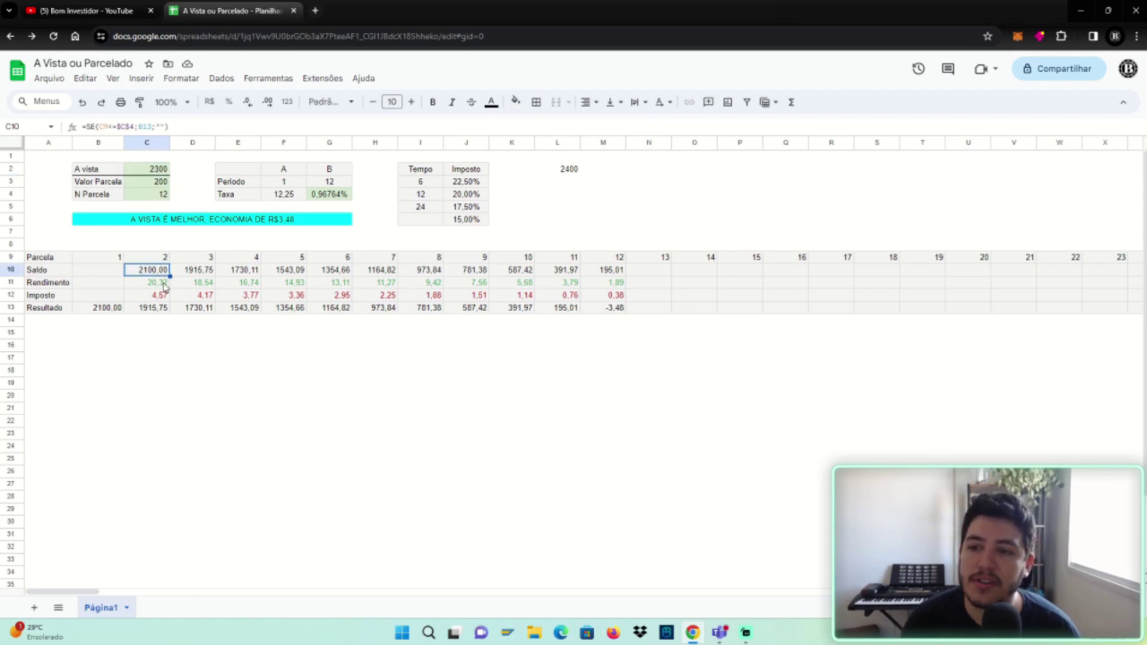
left_click(203, 271)
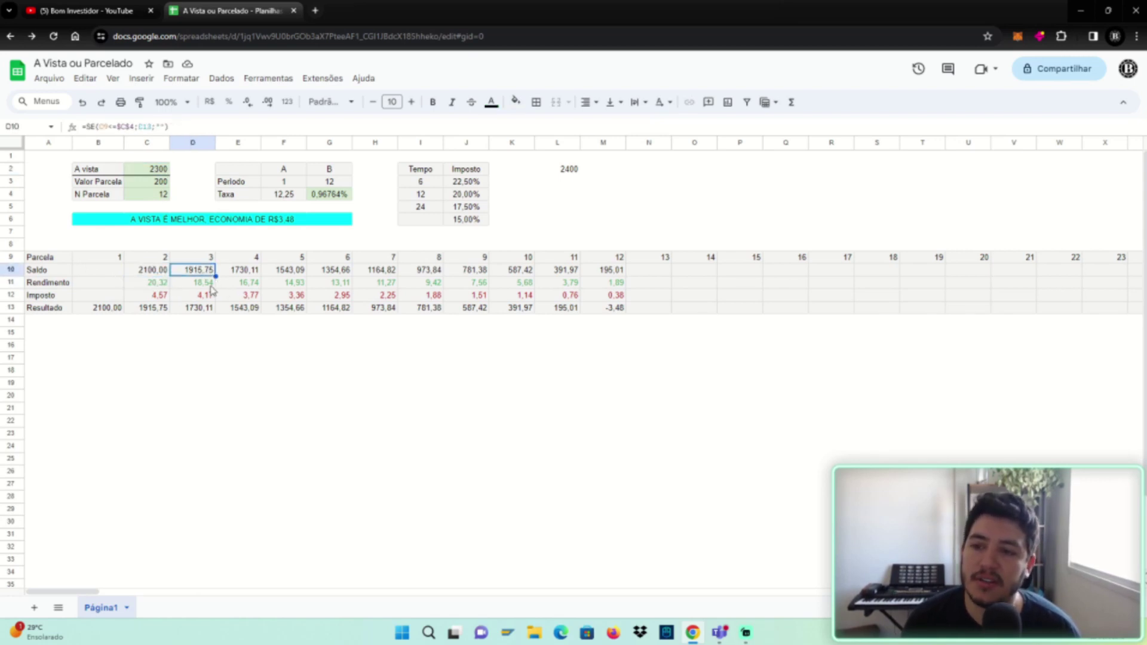
left_click(207, 286)
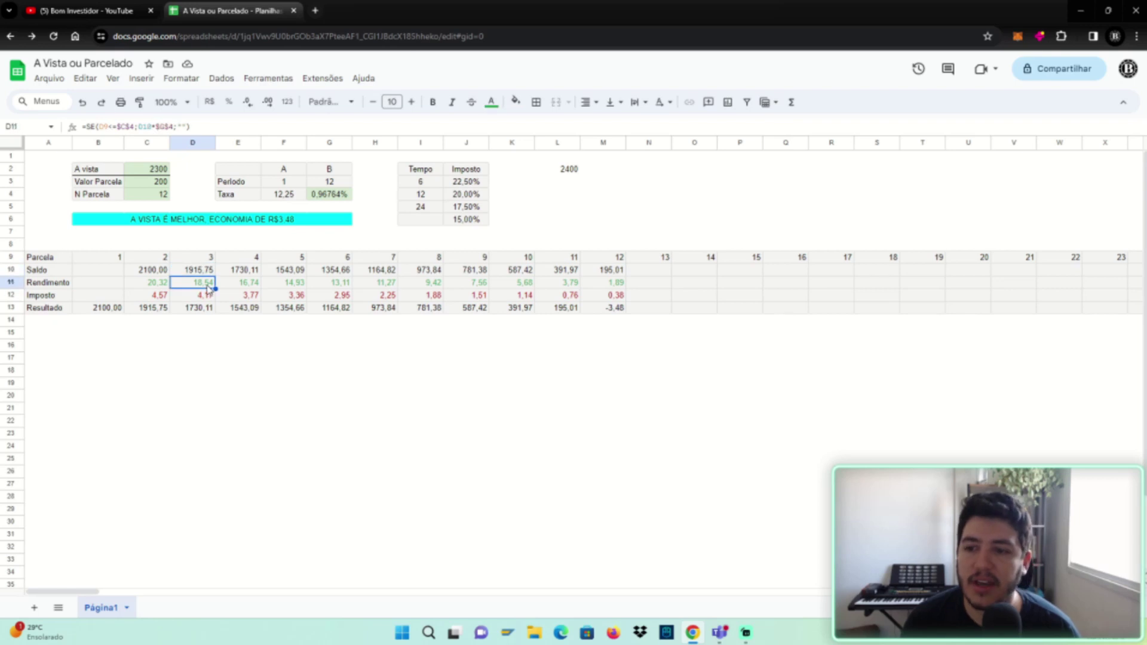
left_click(252, 273)
left_click(258, 285)
left_click(290, 285)
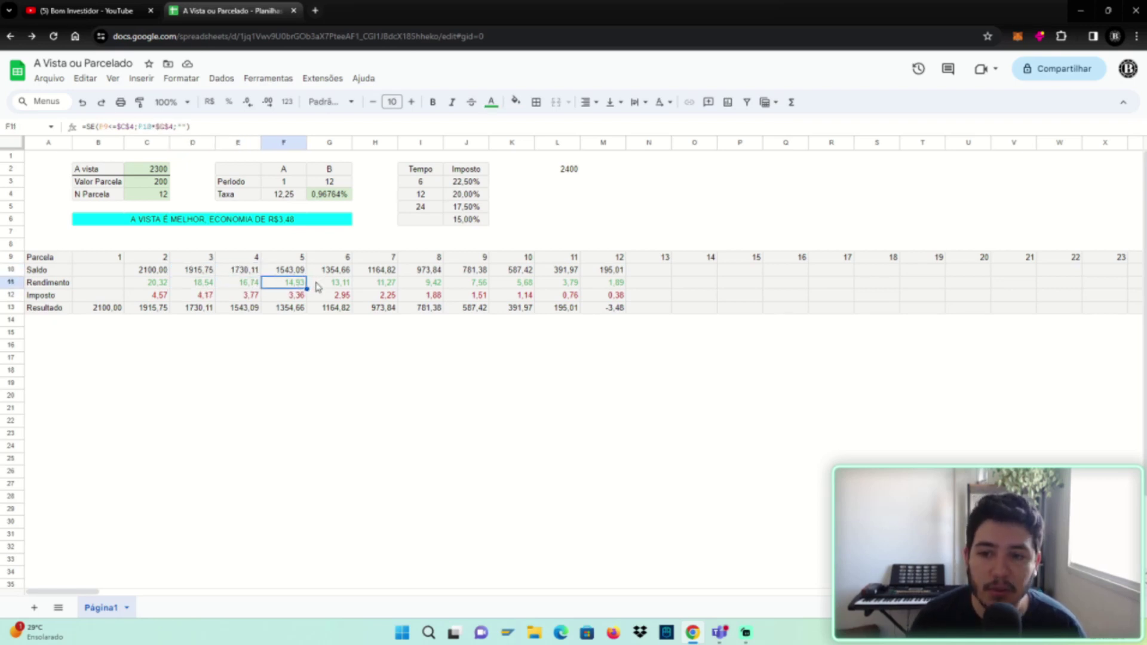
left_click(334, 285)
left_click(380, 285)
left_click(422, 287)
left_click(458, 286)
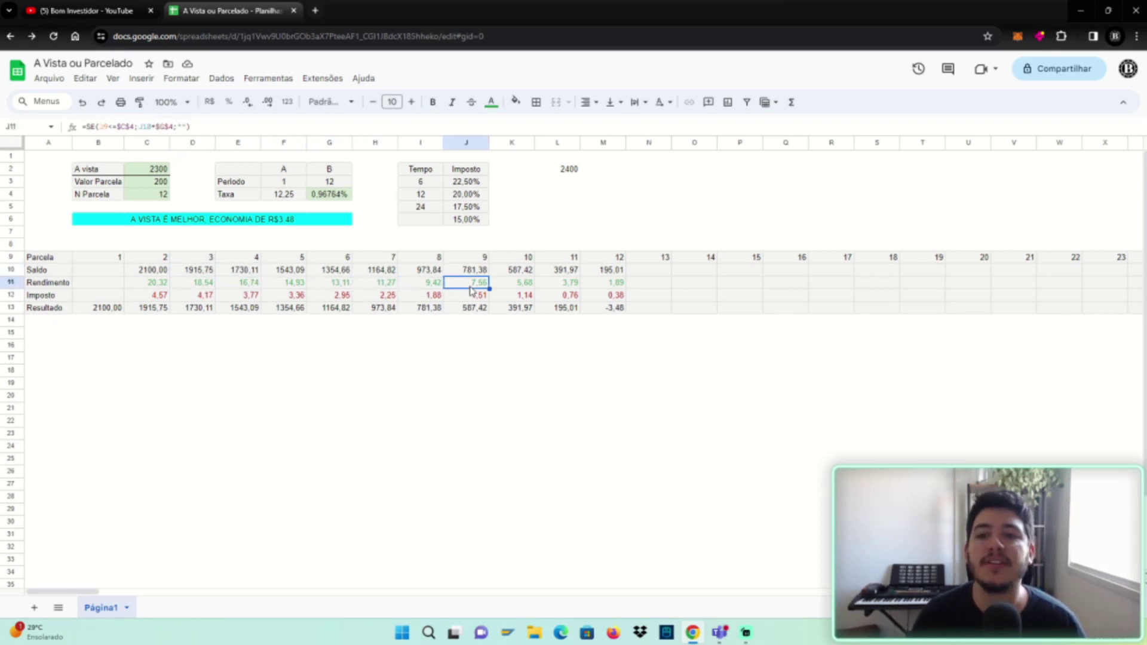
left_click(512, 286)
left_click(529, 274)
left_click(554, 275)
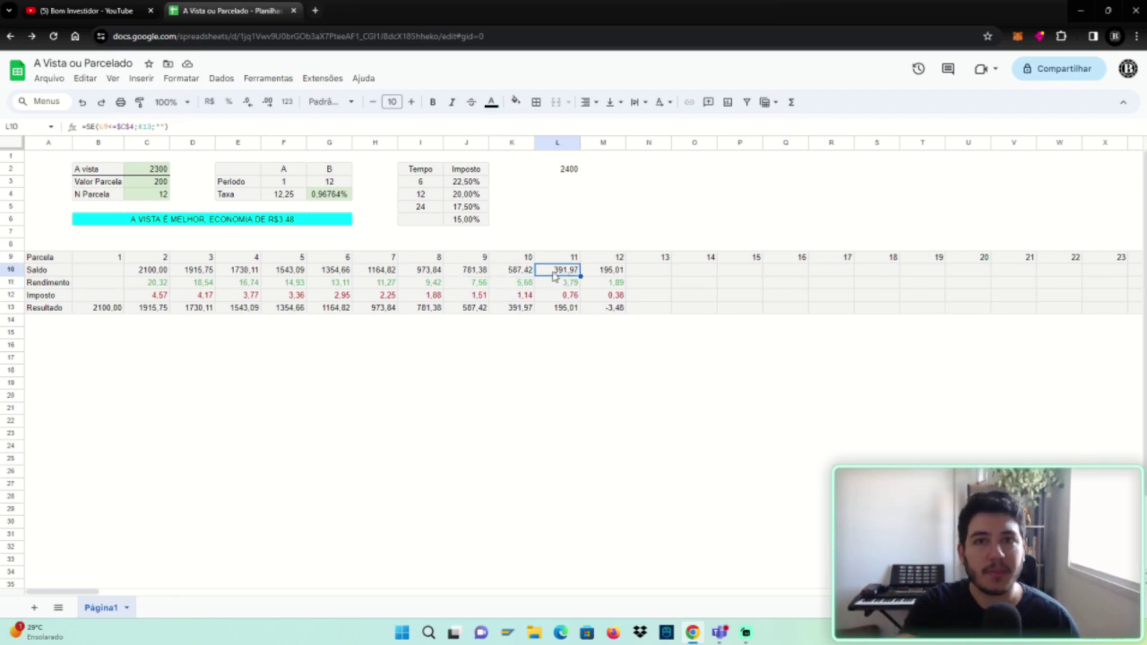
Check the installment inputs, the first Resultado cell, and the Saldo, Rendimento and Imposto formulas of installment 2.
left_click(161, 196)
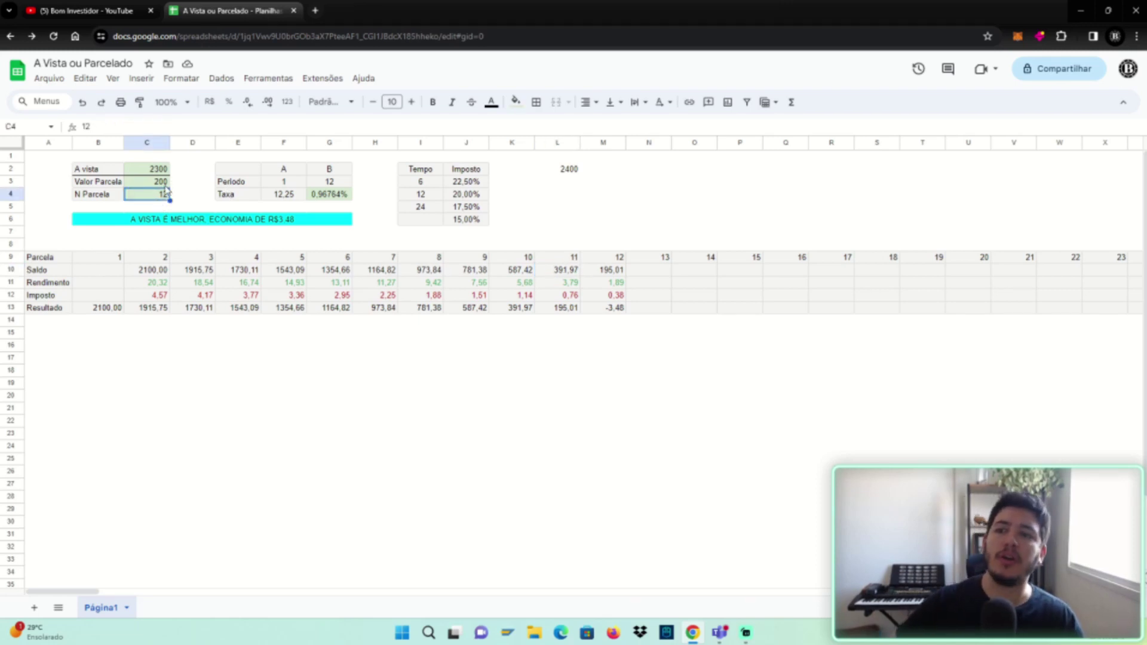
left_click(164, 185)
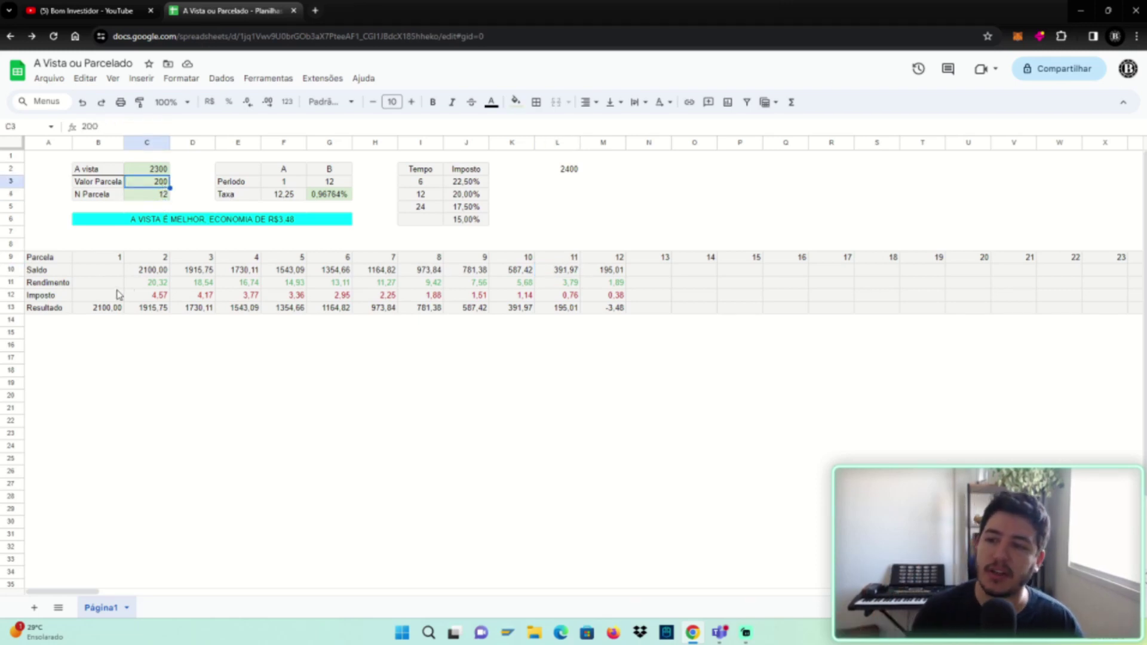
left_click(107, 308)
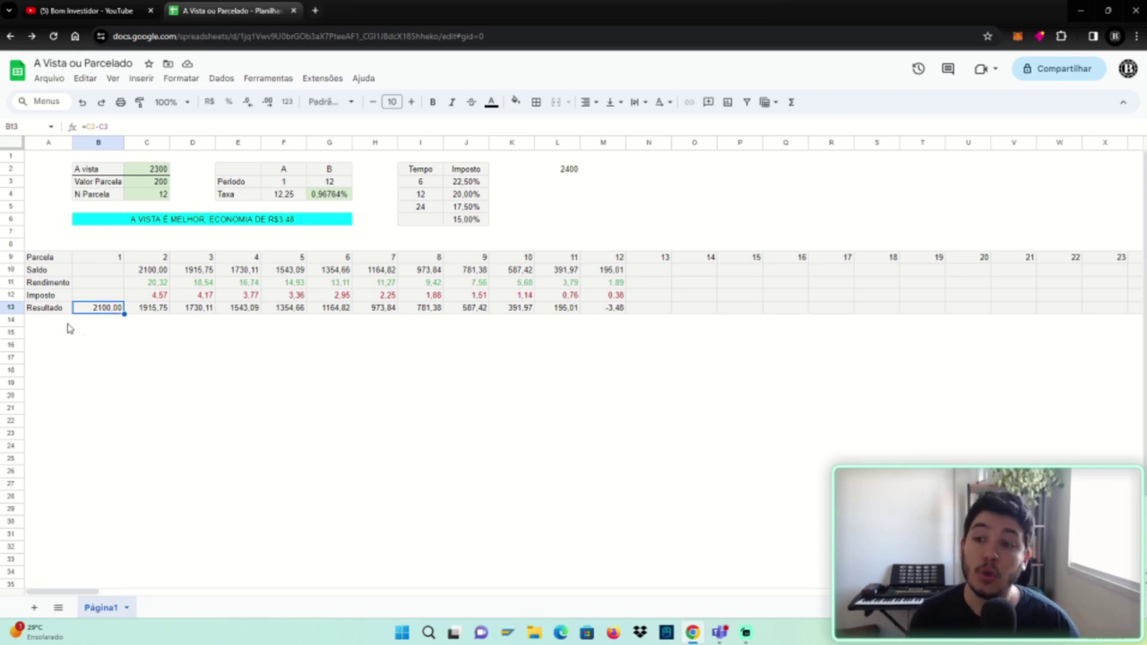
left_click(158, 272)
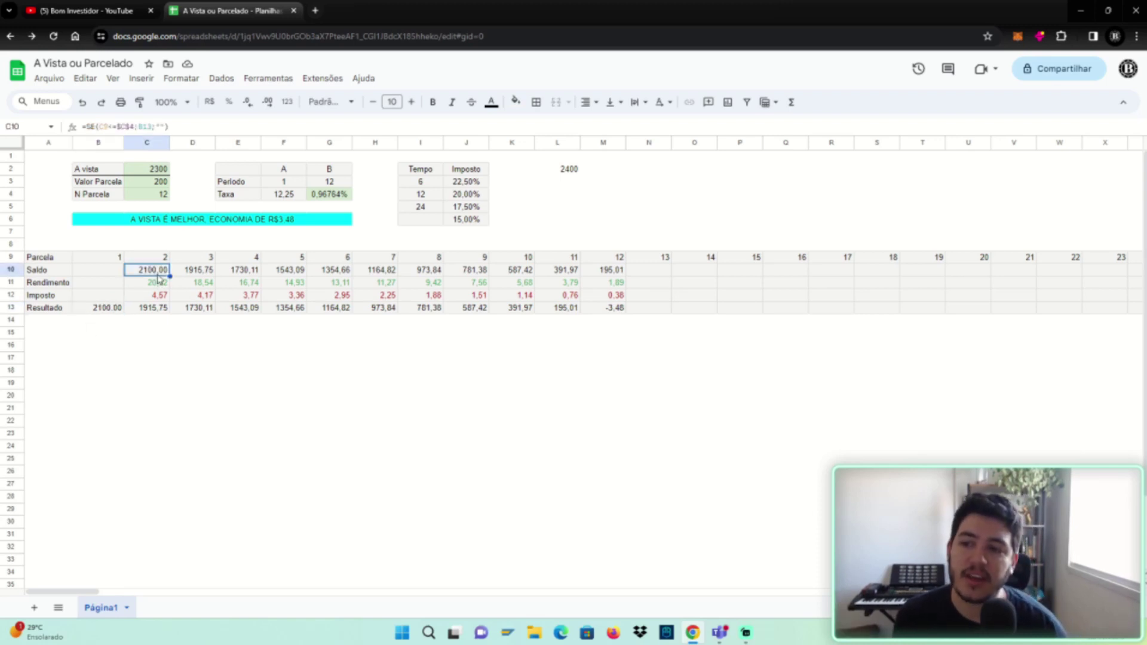
left_click(160, 285)
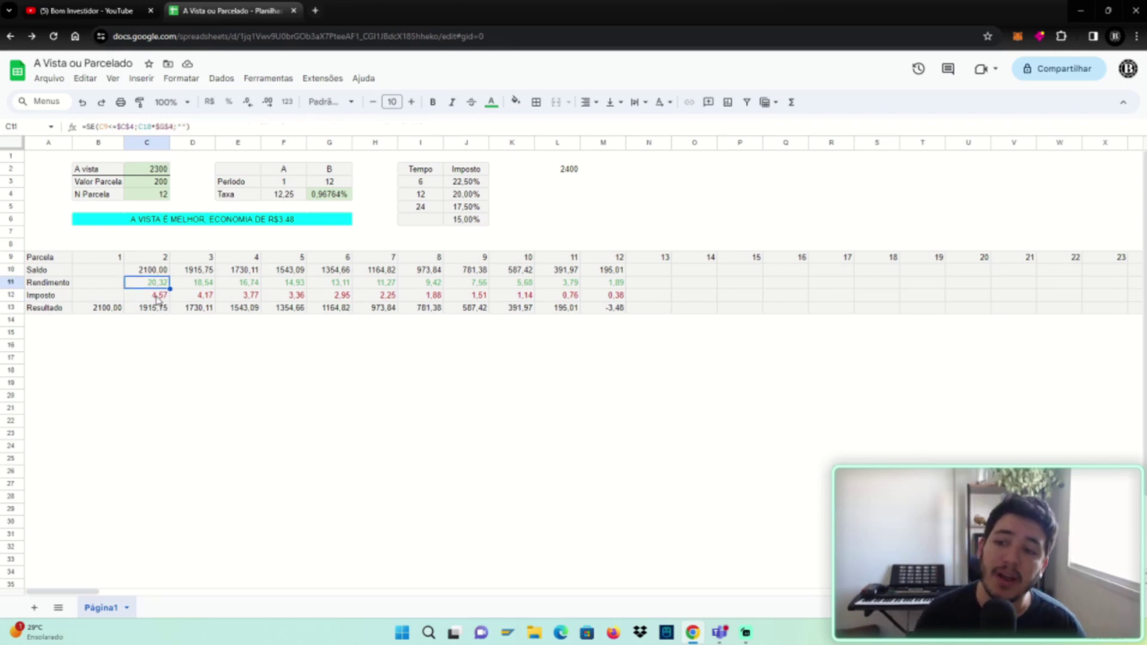
left_click(158, 301)
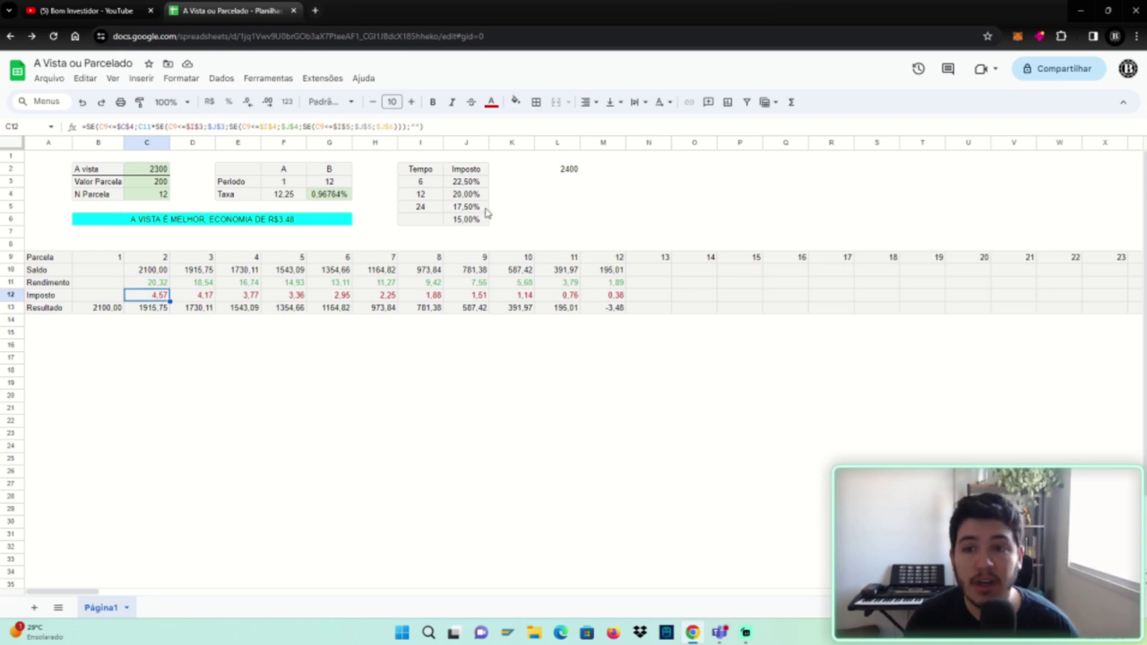
Review the tax table, going through each Tempo bracket and its matching Imposto rate.
left_click(474, 184)
left_click(472, 197)
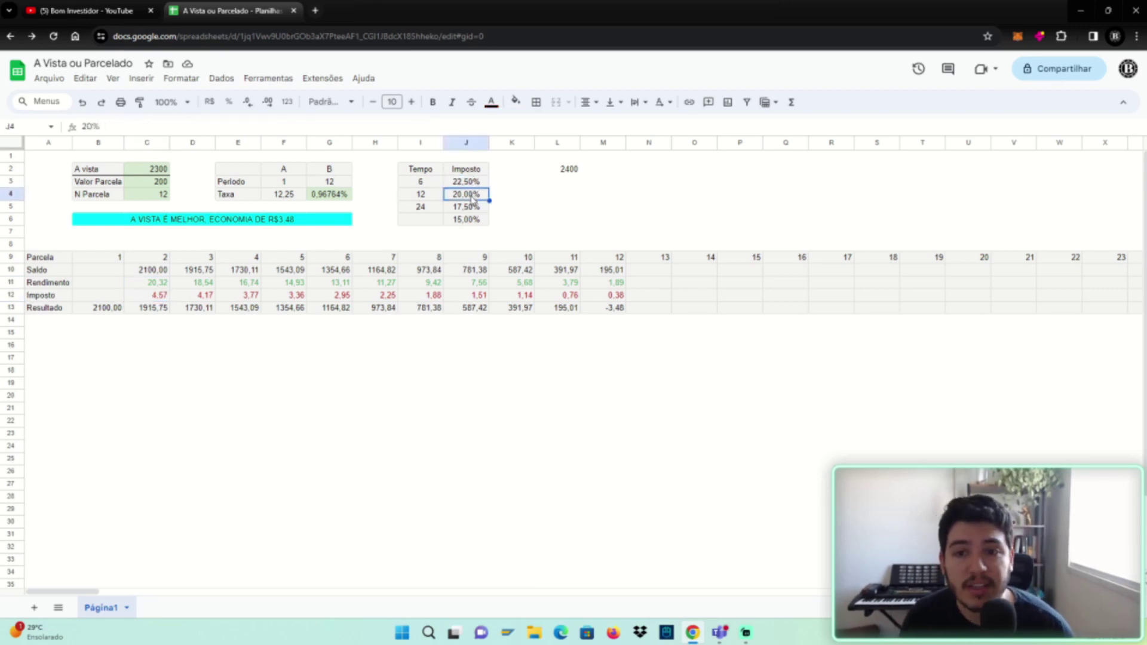
left_click_drag(421, 172, 466, 186)
left_click(426, 184)
left_click(463, 184)
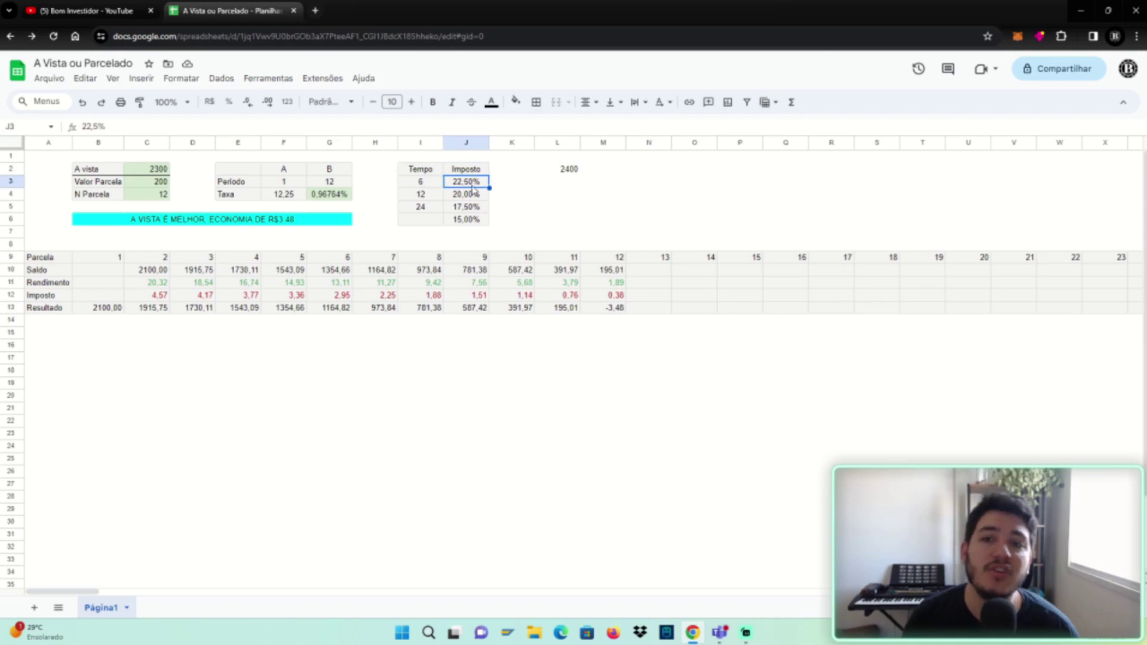
left_click(426, 197)
left_click(469, 199)
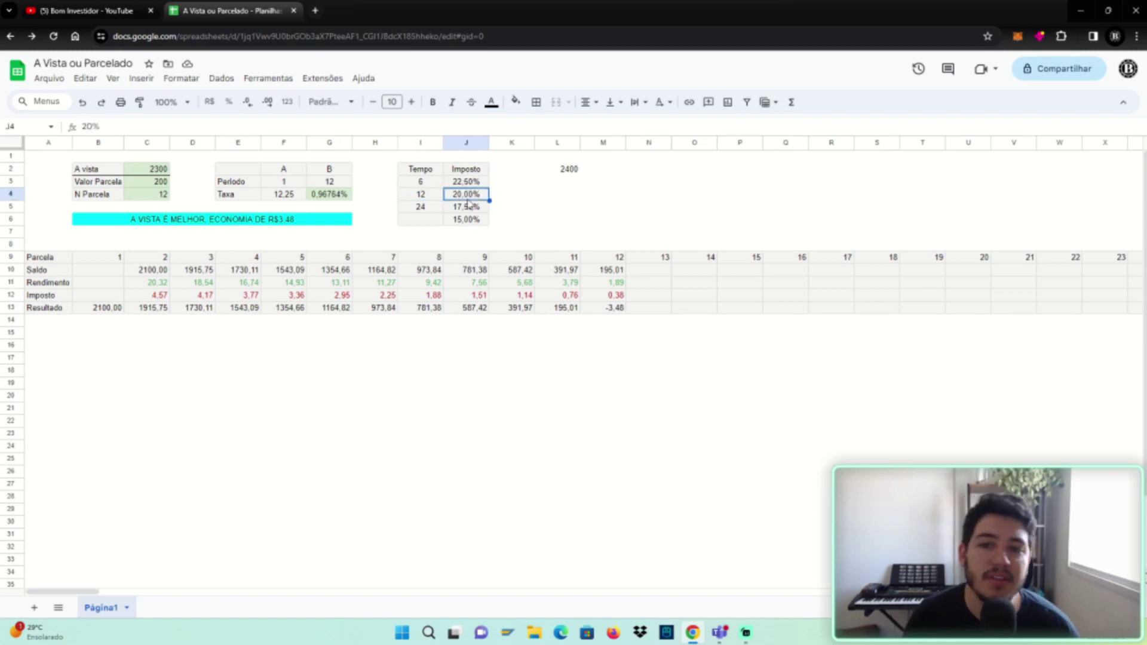
left_click(422, 212)
left_click(462, 212)
left_click(462, 221)
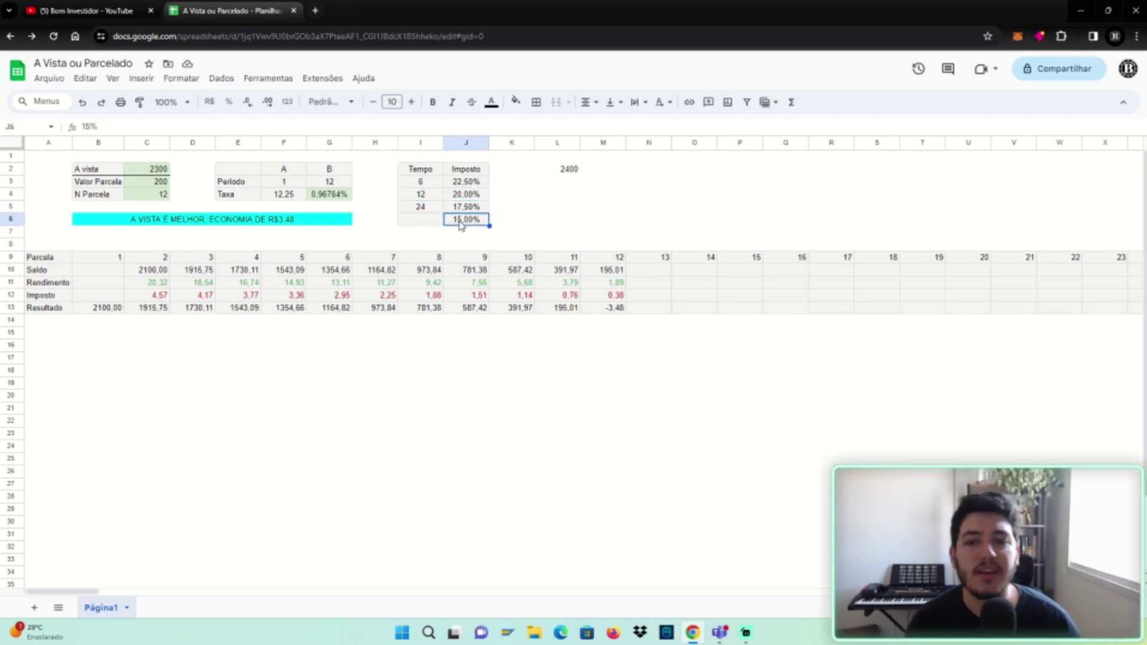
Set N Parcela in cell C4 to 15 to test a longer payment plan.
left_click(162, 196)
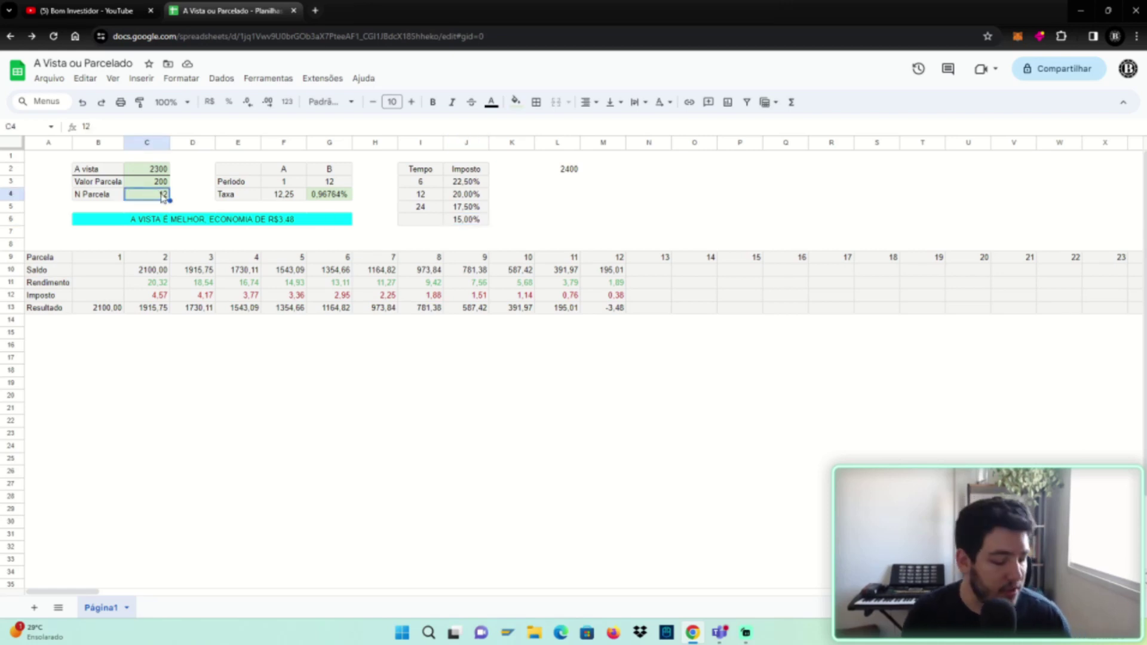
type("15")
key("Return")
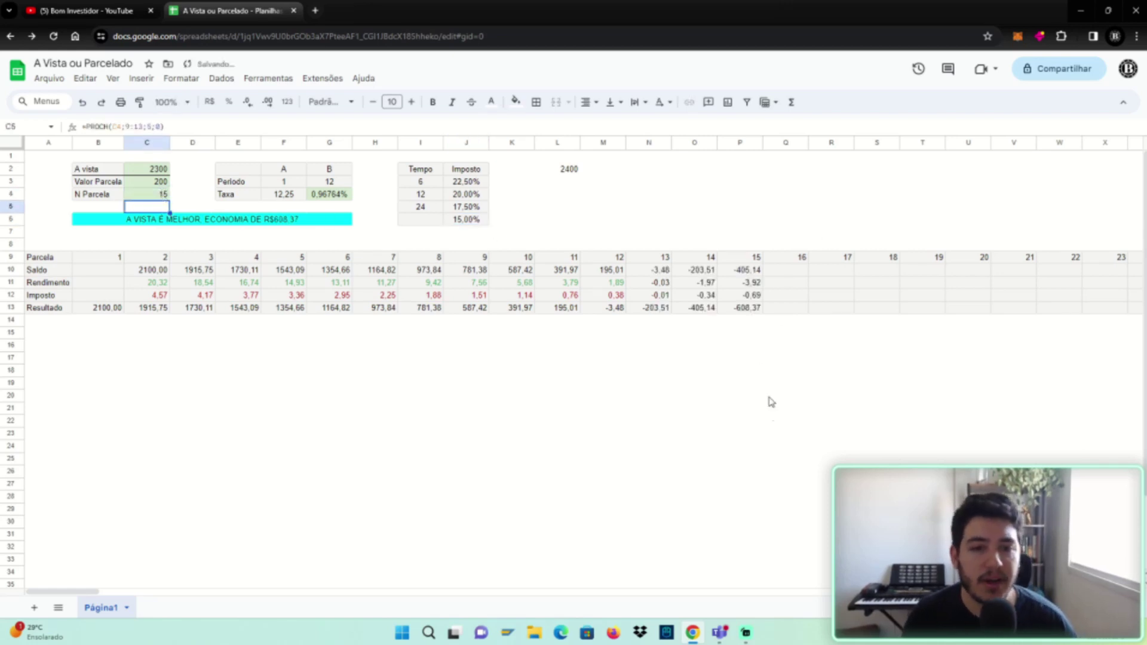
Change the number of installments in cell C4 to 24.
left_click(155, 197)
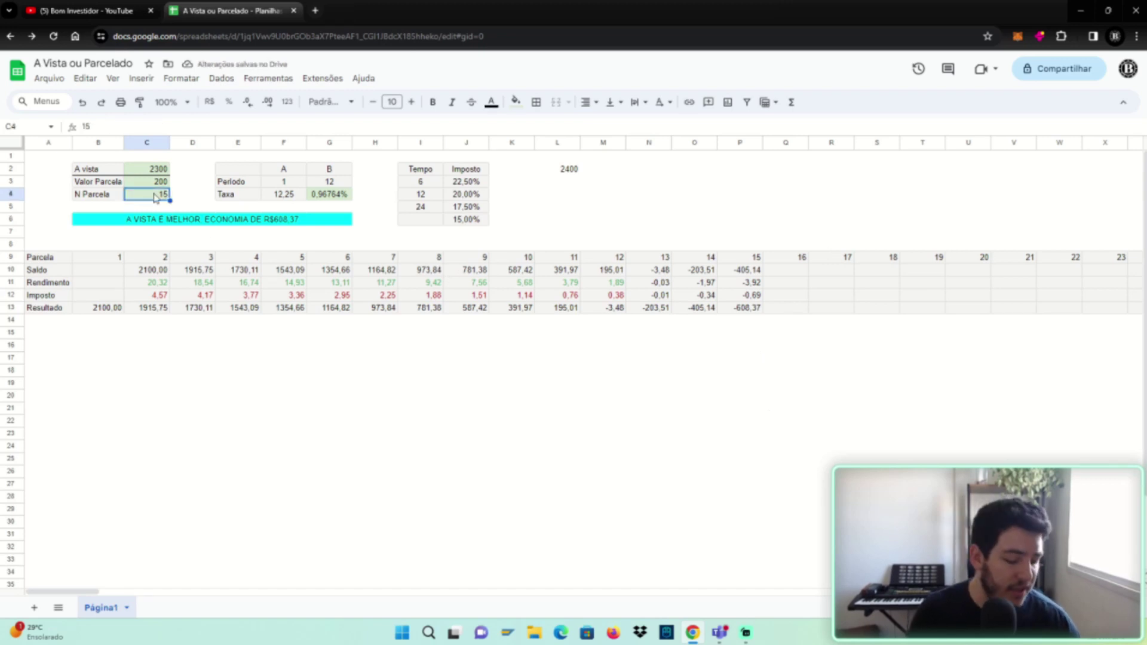
type("24")
key("Return")
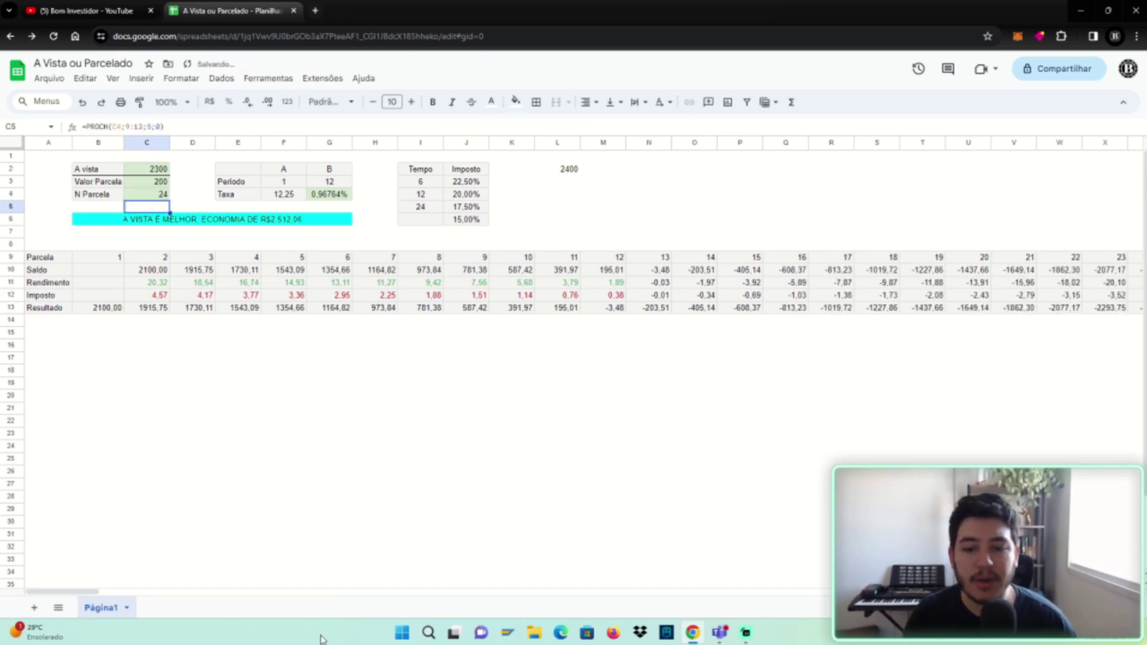
Inspect the Saldo and Resultado rows across the installment columns through installment 24, and return to the start of the table.
left_click(807, 272)
key("Right")
key("Right")
key("Right")
key("Right")
key("Right")
key("Right")
key("Right")
key("Right")
key("Right")
key("Right")
key("Right")
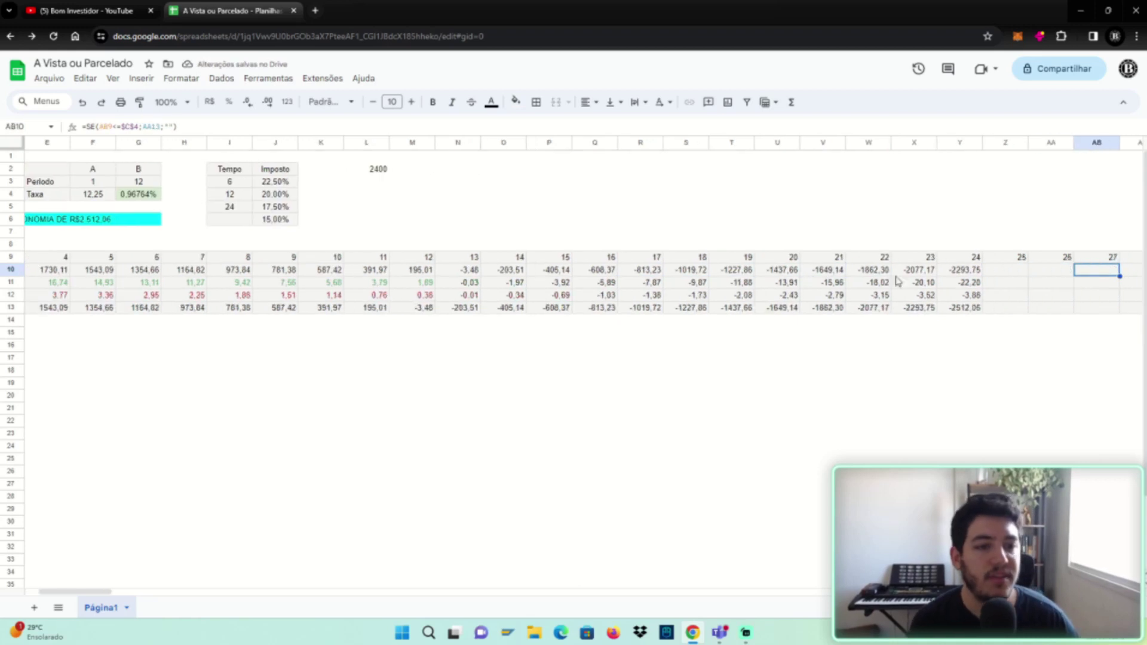
left_click(972, 308)
key("Left")
key("Left")
key("Left")
key("Left")
key("Left")
key("Left")
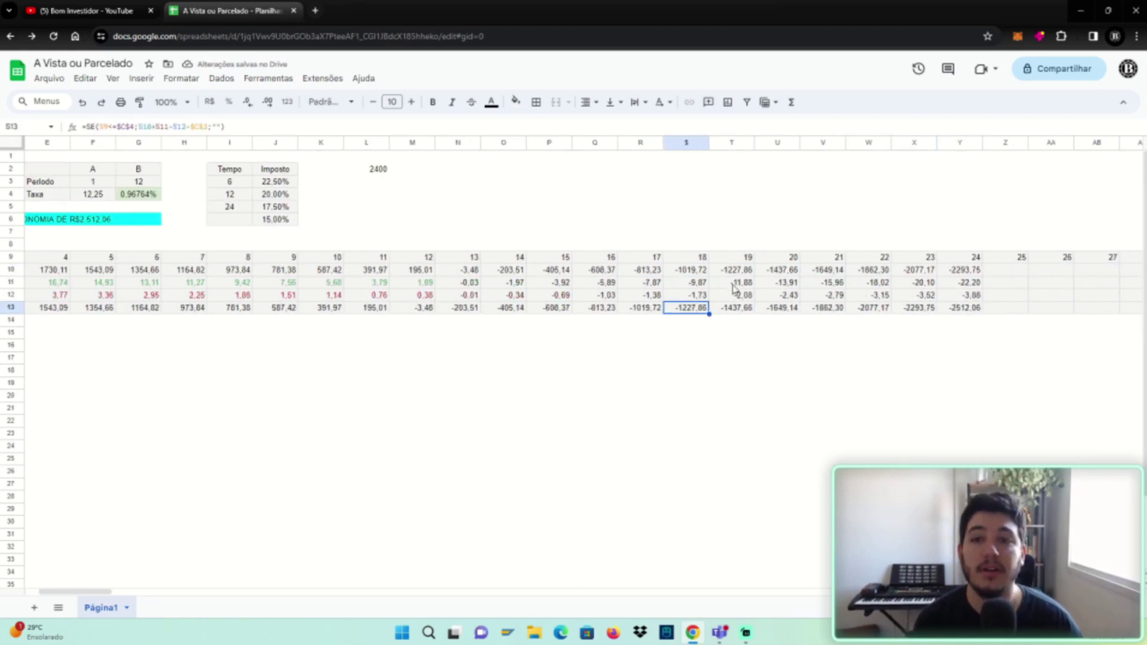
key("Left")
key("Left")
key("Left")
key("Left")
key("Left")
key("Left")
key("Left")
key("Left")
key("Left")
key("Left")
key("Left")
key("Left")
key("Left")
key("Left")
key("Left")
key("Left")
key("Left")
key("Left")
Enter 200 as the N Parcela value in cell C4.
left_click(168, 199)
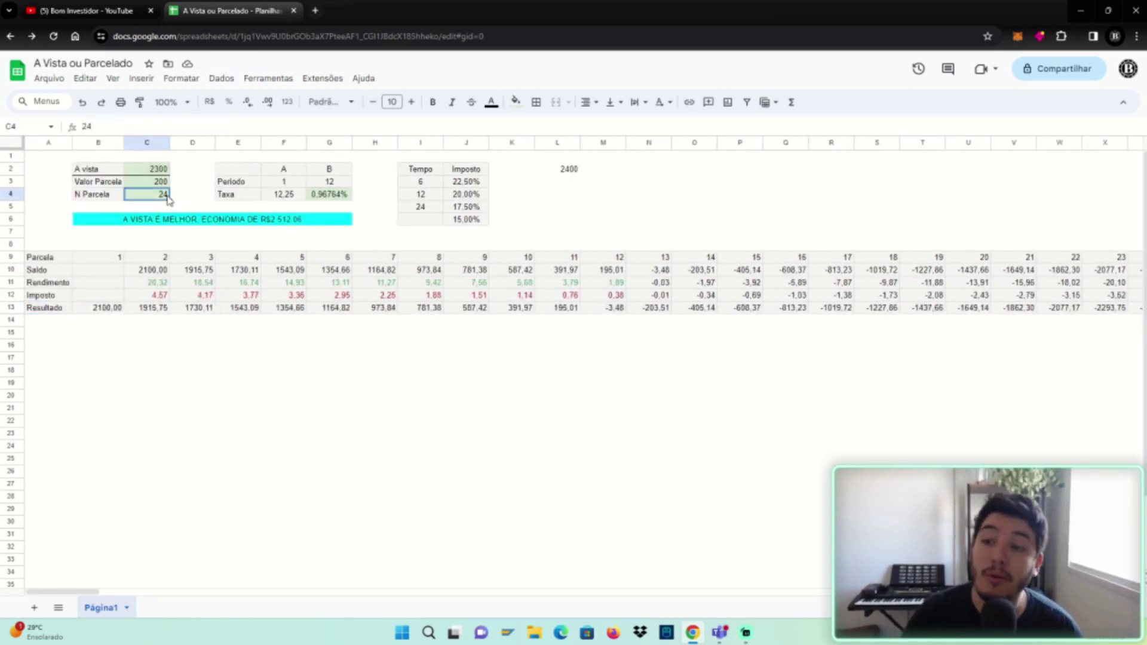
type("200")
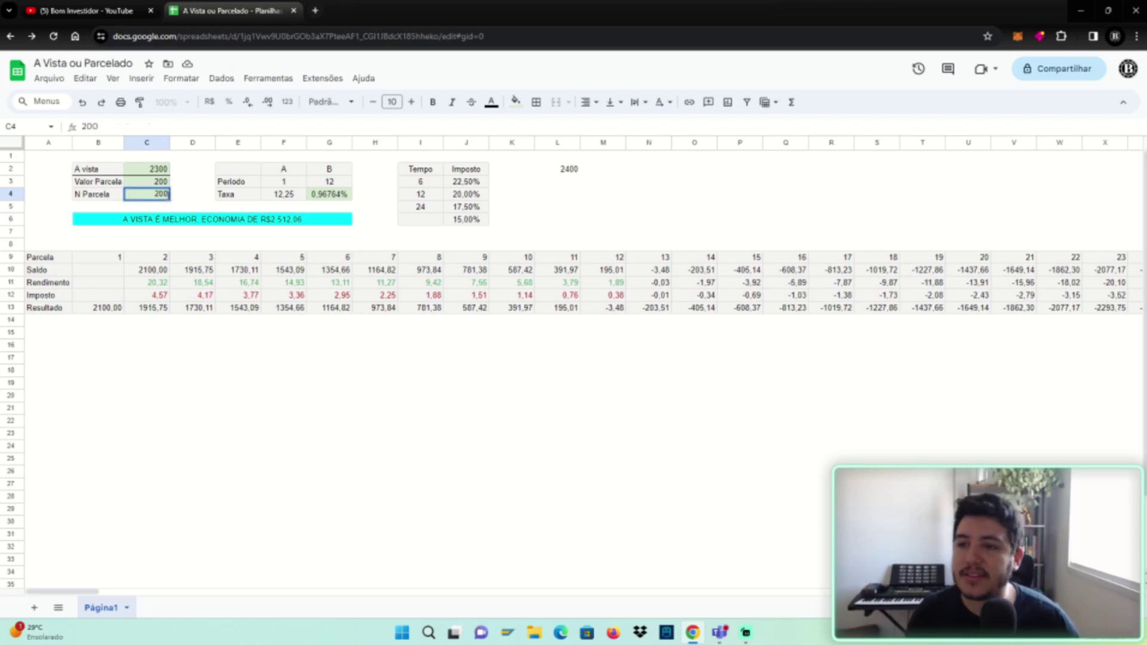
key("Return")
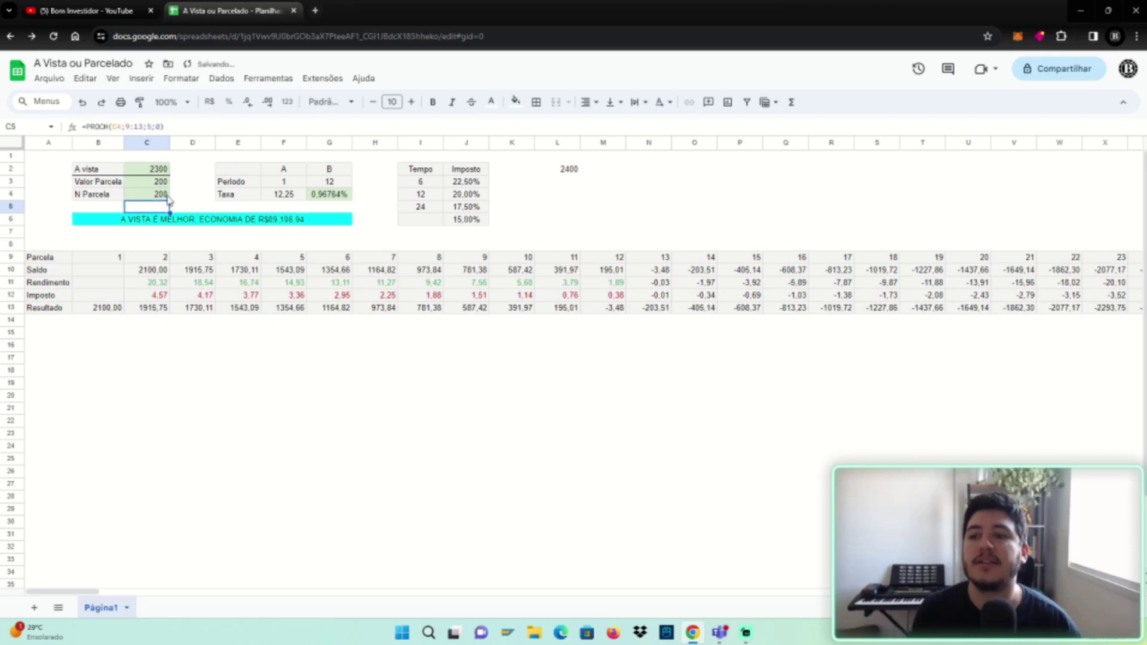
Check how far the Parcela row extends by going to its last installment column, and return to column A.
left_click(279, 274)
key("ctrl+Right")
key("Up")
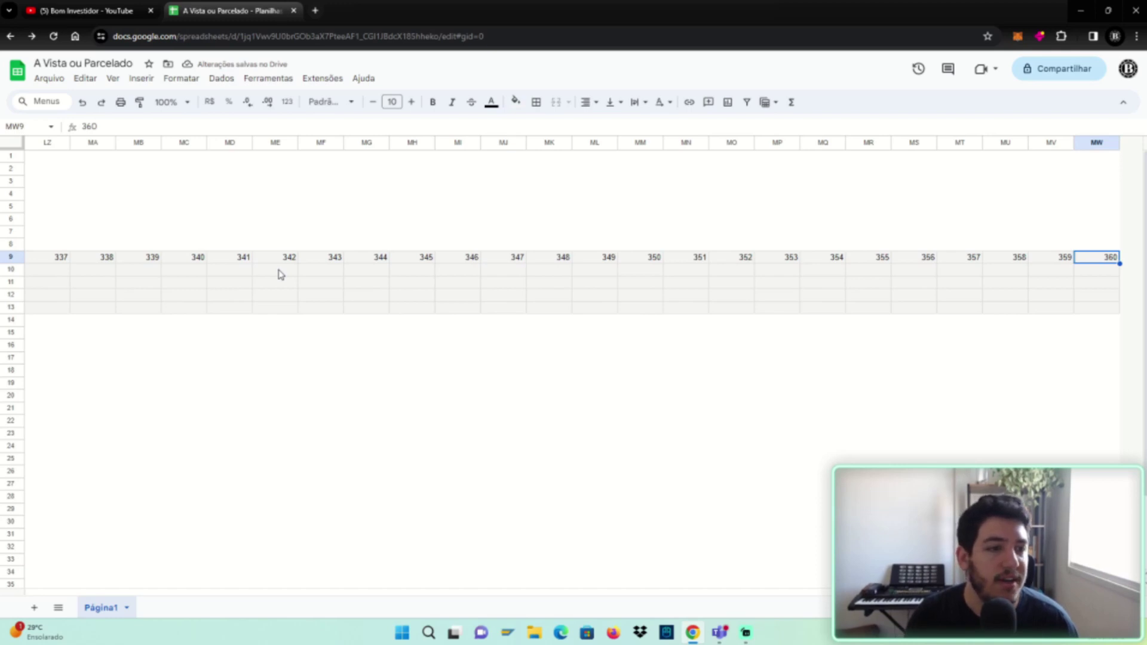
key("ctrl+Left")
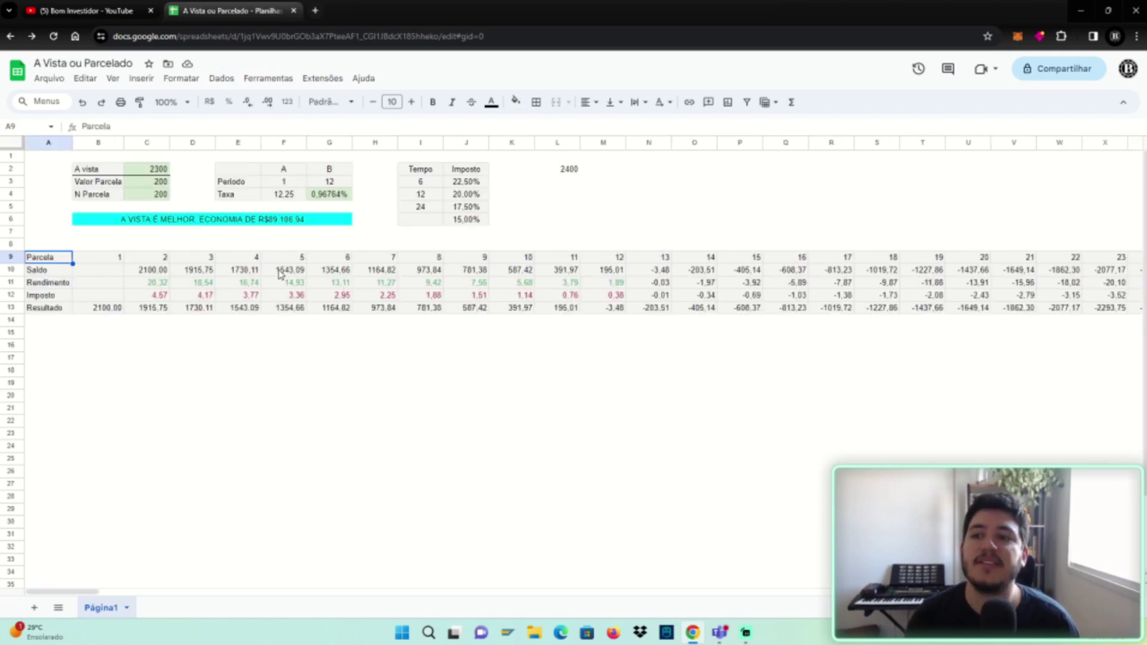
Set N Parcela in cell C4 to 12 and check the recommendation in the merged cell B6:G6.
left_click(161, 184)
left_click(148, 200)
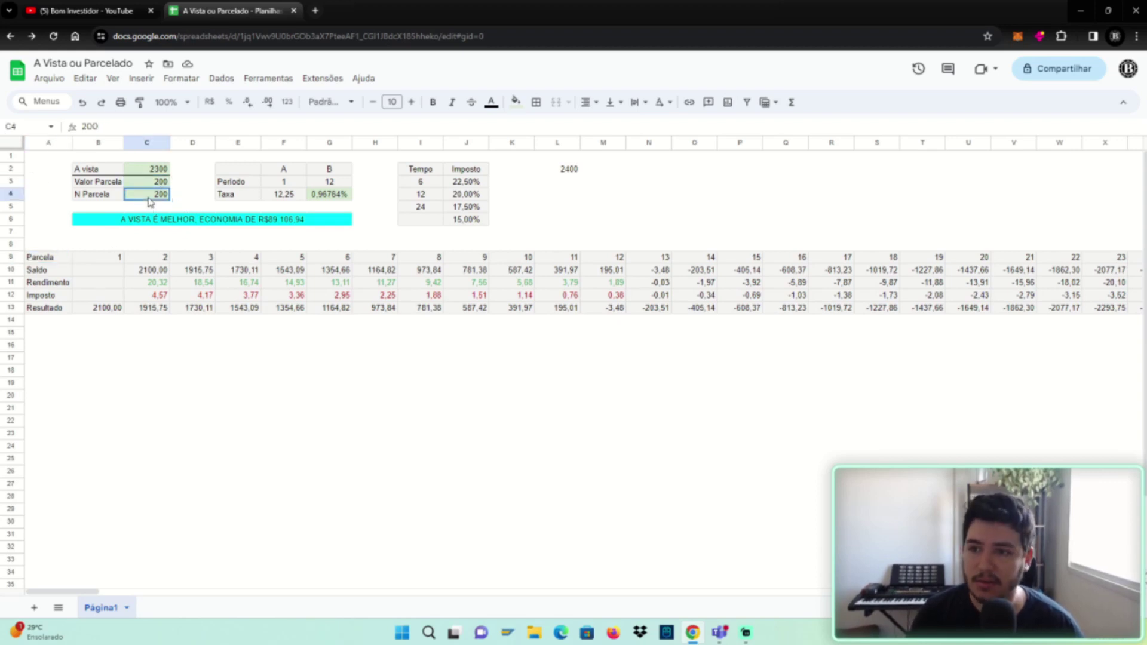
type("12")
left_click(183, 202)
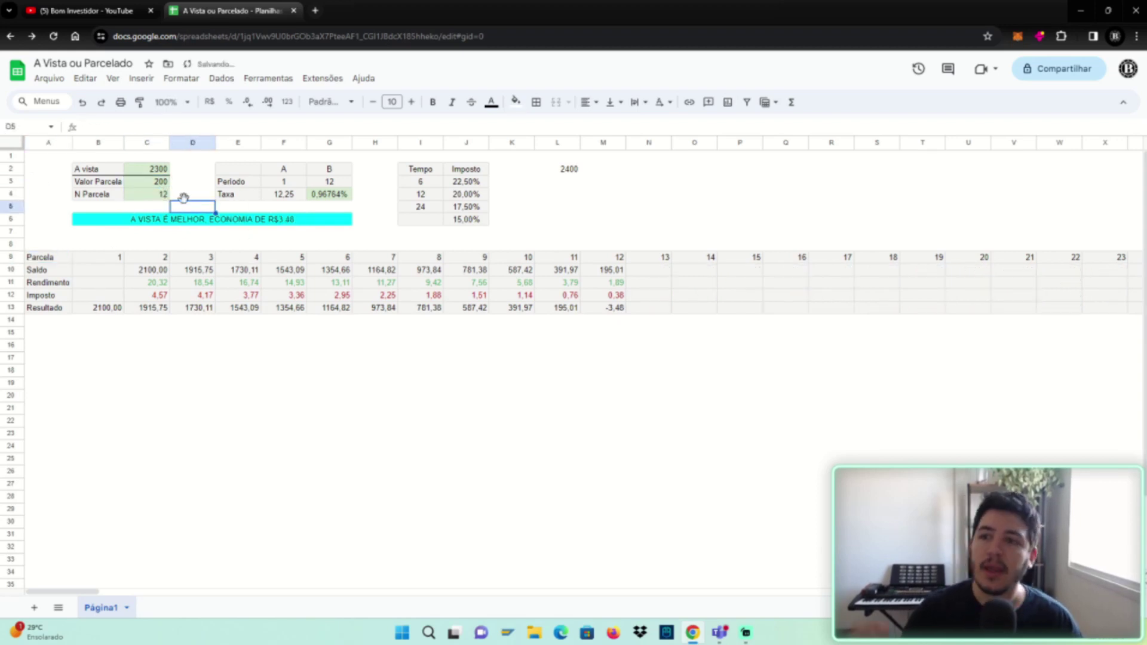
left_click(158, 219)
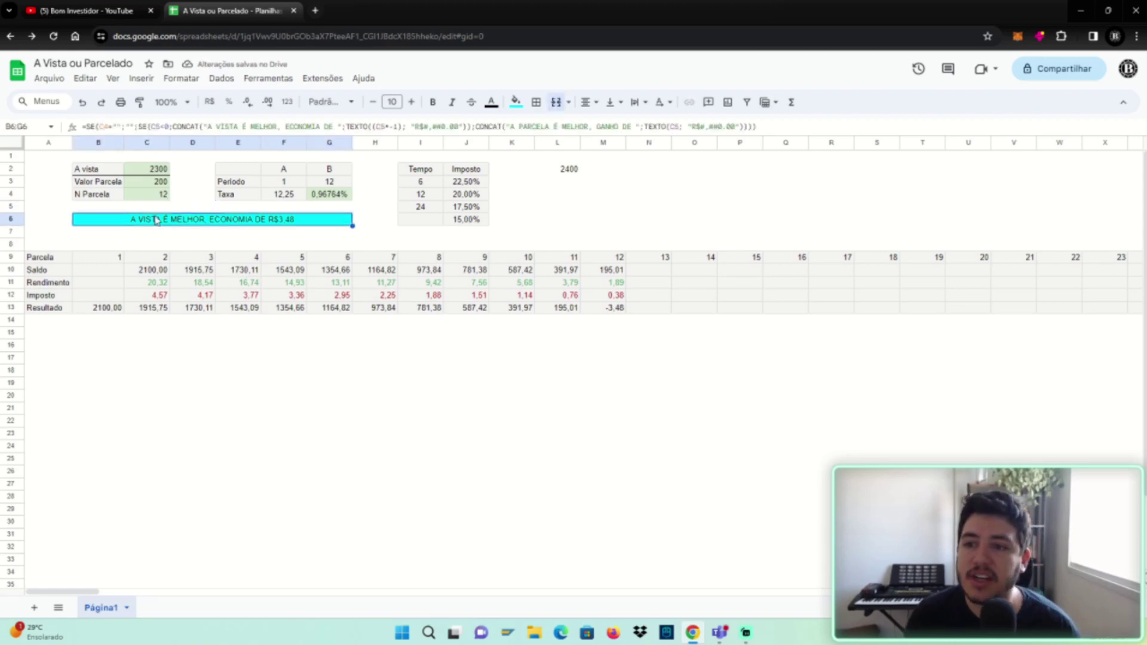
Set the annual Taxa in cell F4 to 16 and check the recommendation against the A vista price.
left_click(292, 196)
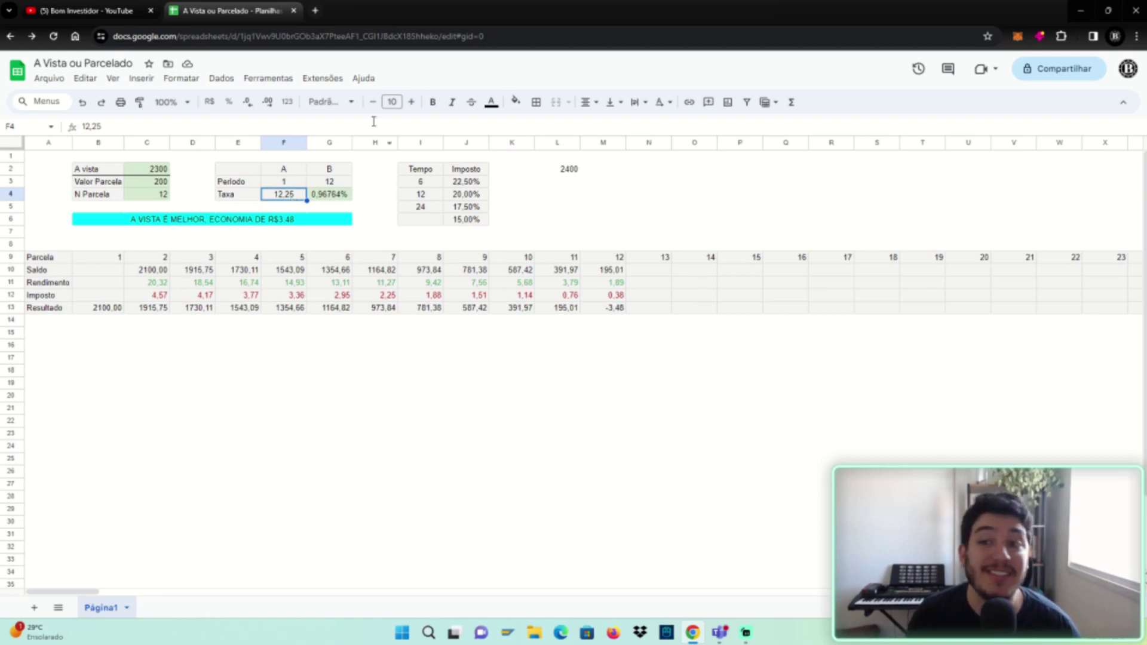
type("16")
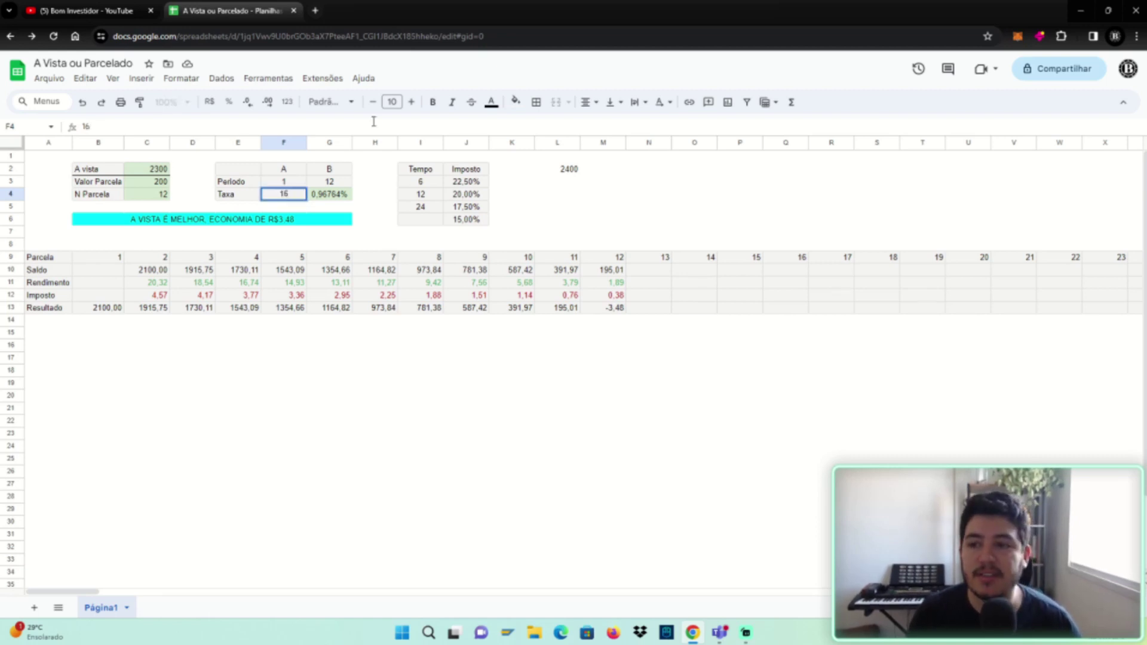
key("Return")
left_click(287, 221)
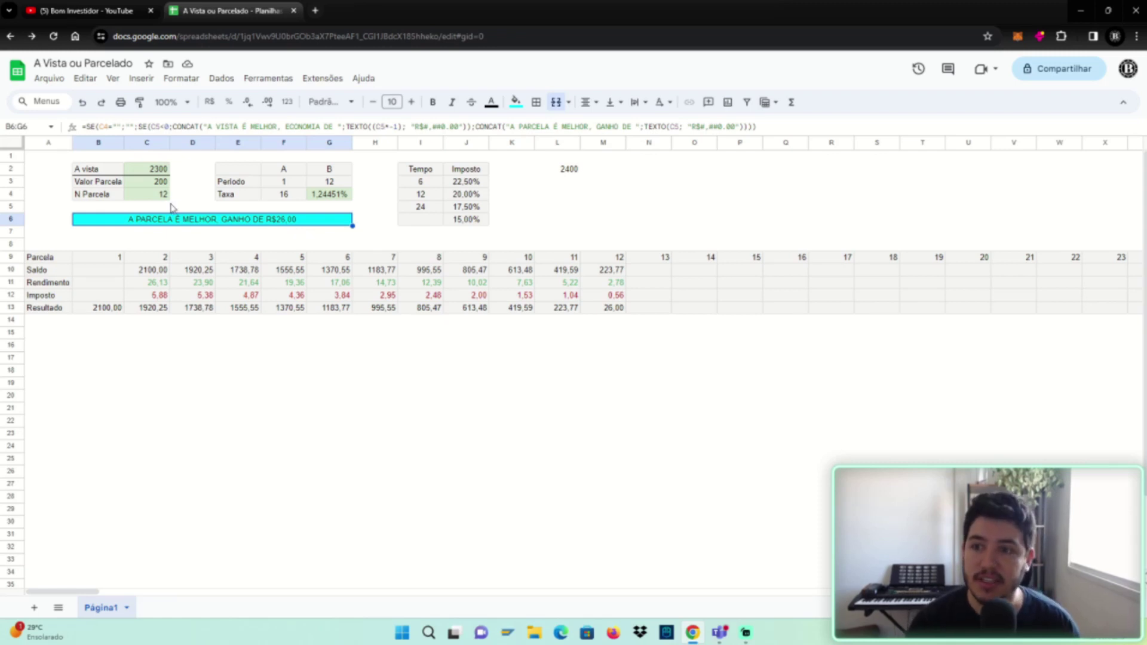
left_click(162, 172)
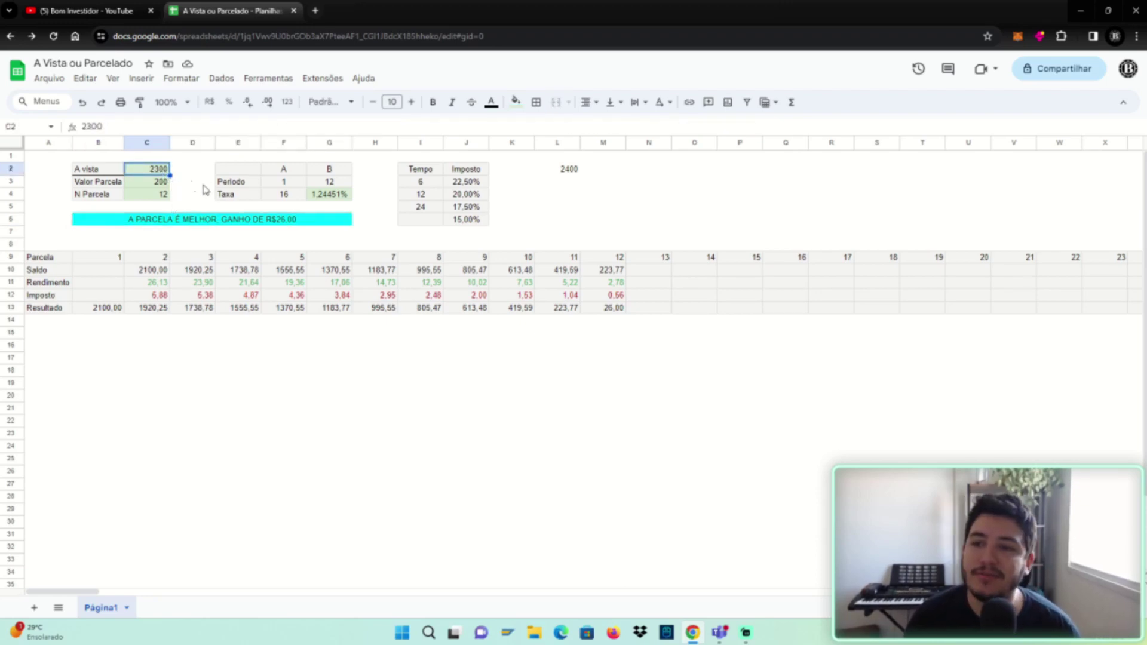
Set the annual Taxa in cell F4 to 12,25.
left_click(288, 194)
type("12")
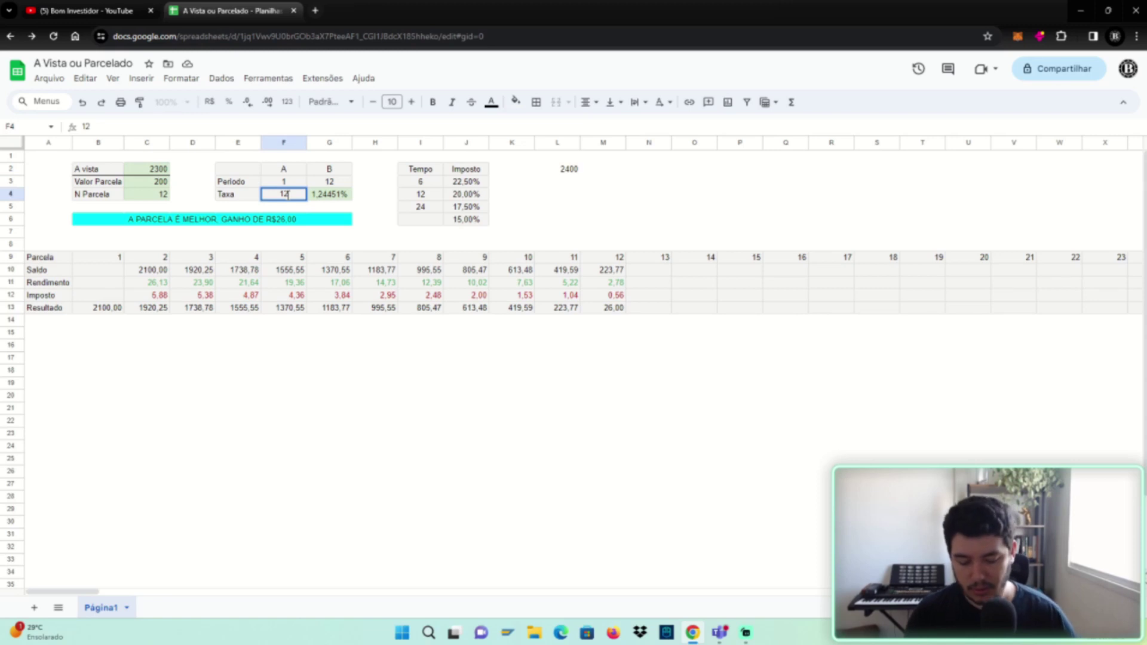
type(",25")
key("Return")
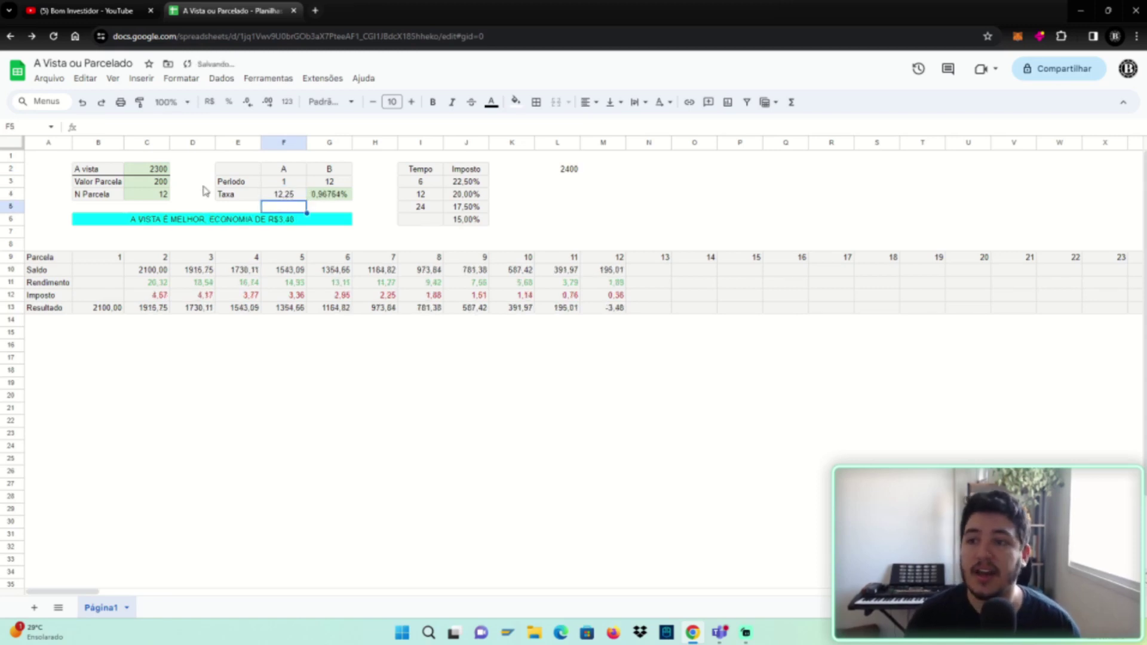
Set the A vista price in cell C2 to 2350 and check the recommendation in the merged cell B6:G6.
left_click(146, 170)
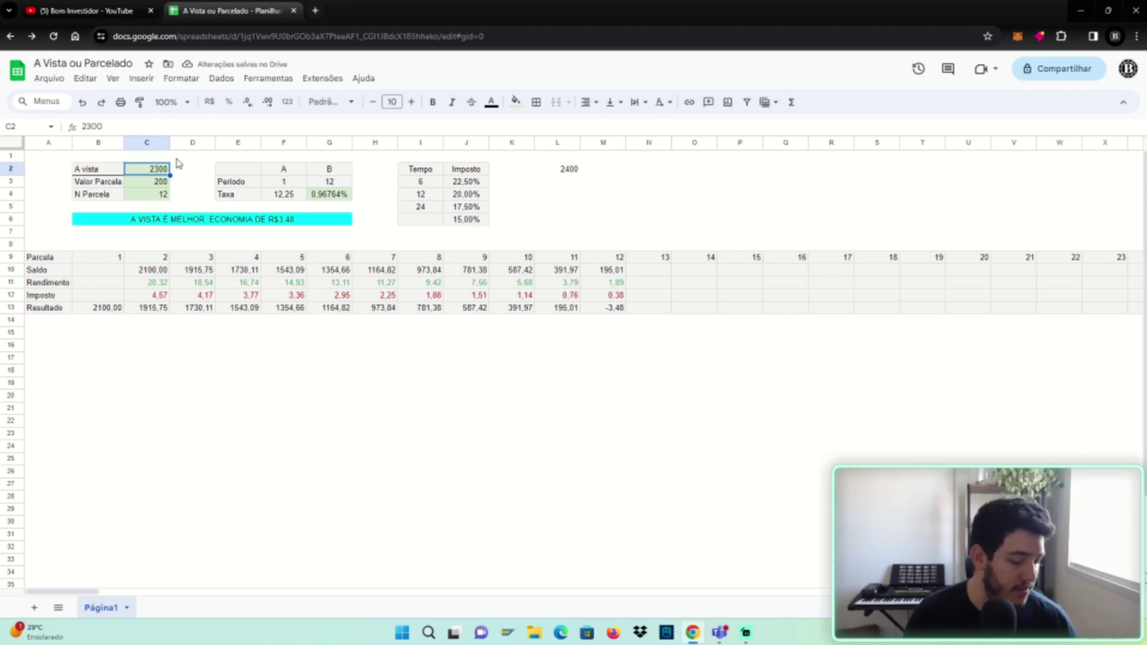
type("2350")
key("Return")
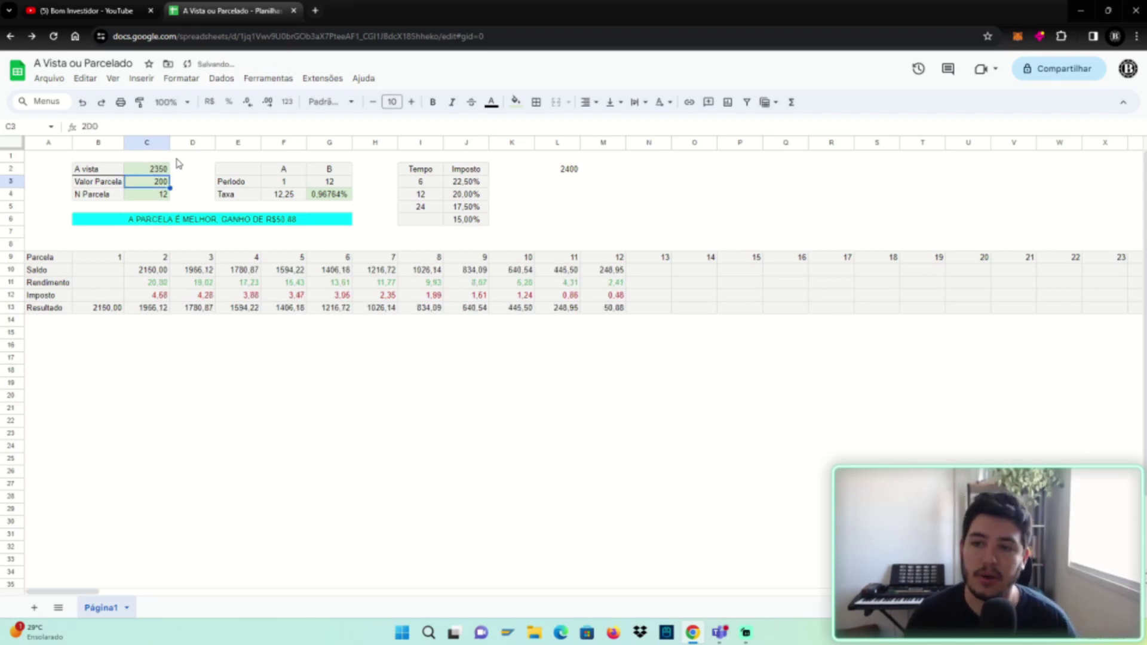
left_click(286, 225)
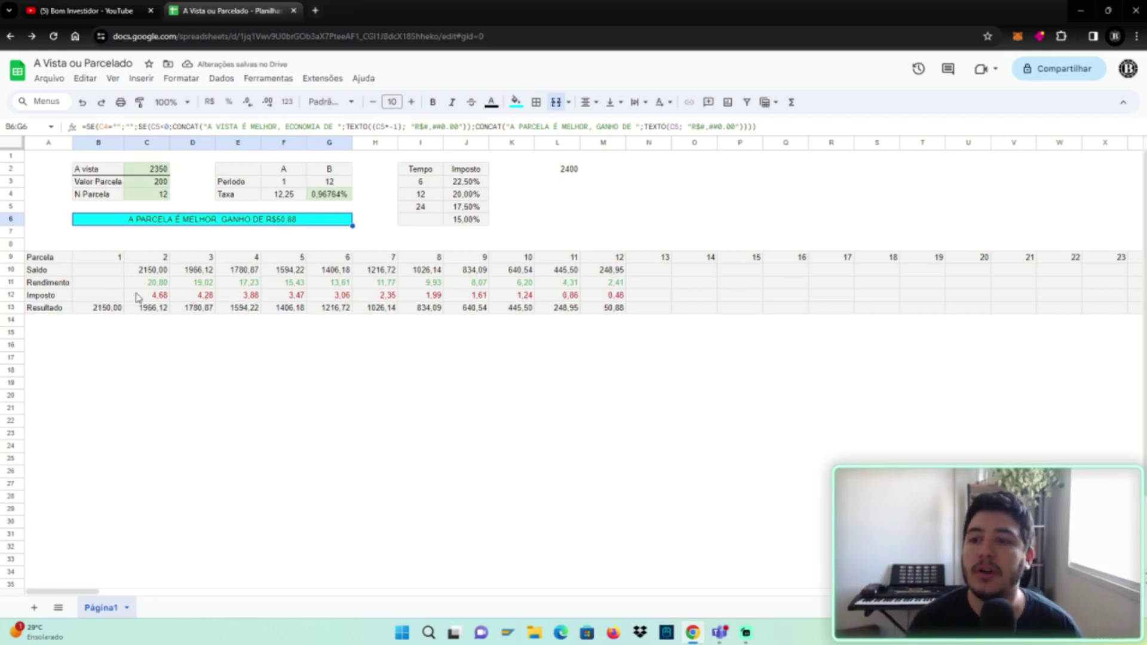
Examine the Rendimento and Imposto rows across the installment columns, starting from installment 2.
left_click(157, 284)
key("Right")
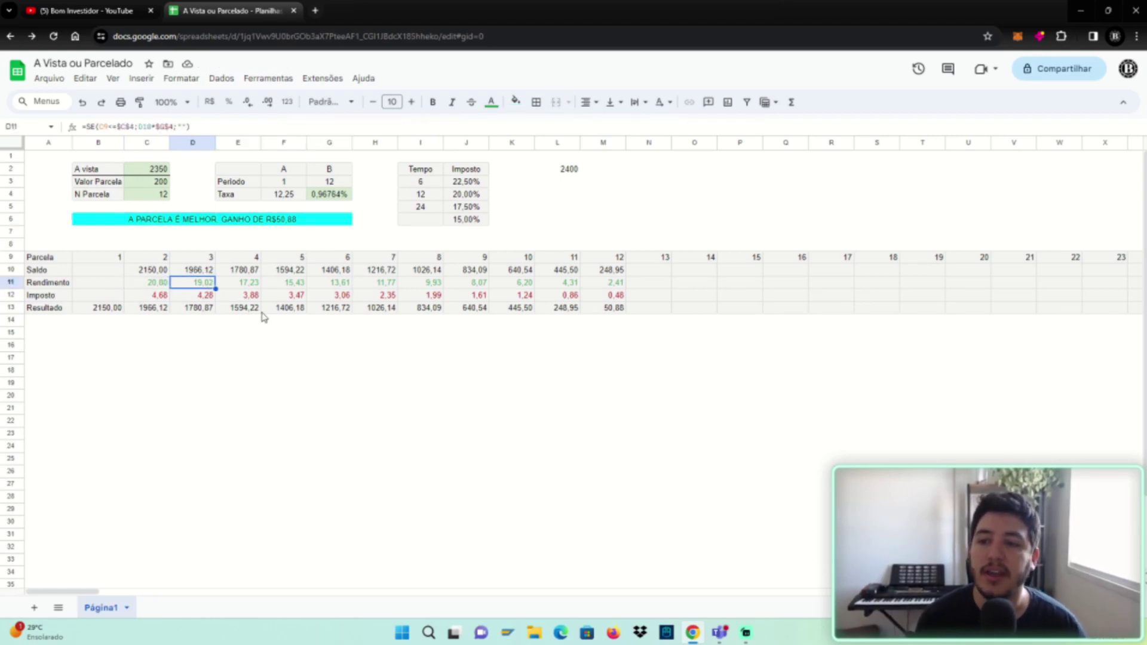
left_click(157, 298)
key("Right")
key("Right")
key("Right")
key("Right")
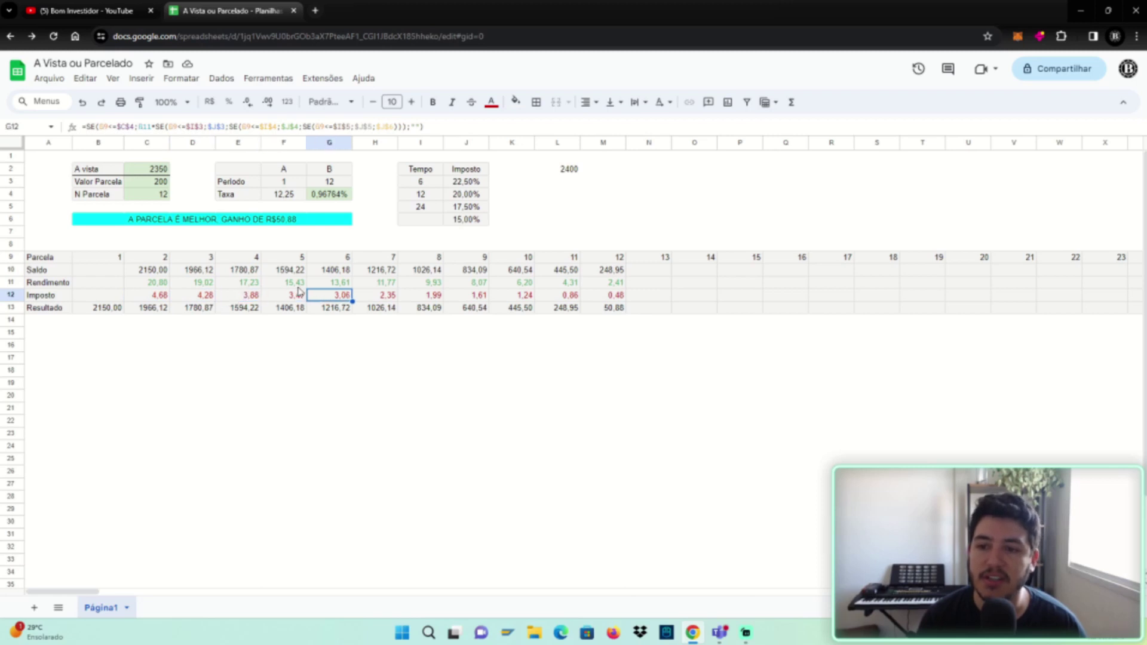
key("Right")
key("Right")
Follow the Saldo row cell by cell from installment 2 through installment 11.
left_click(147, 272)
key("Right")
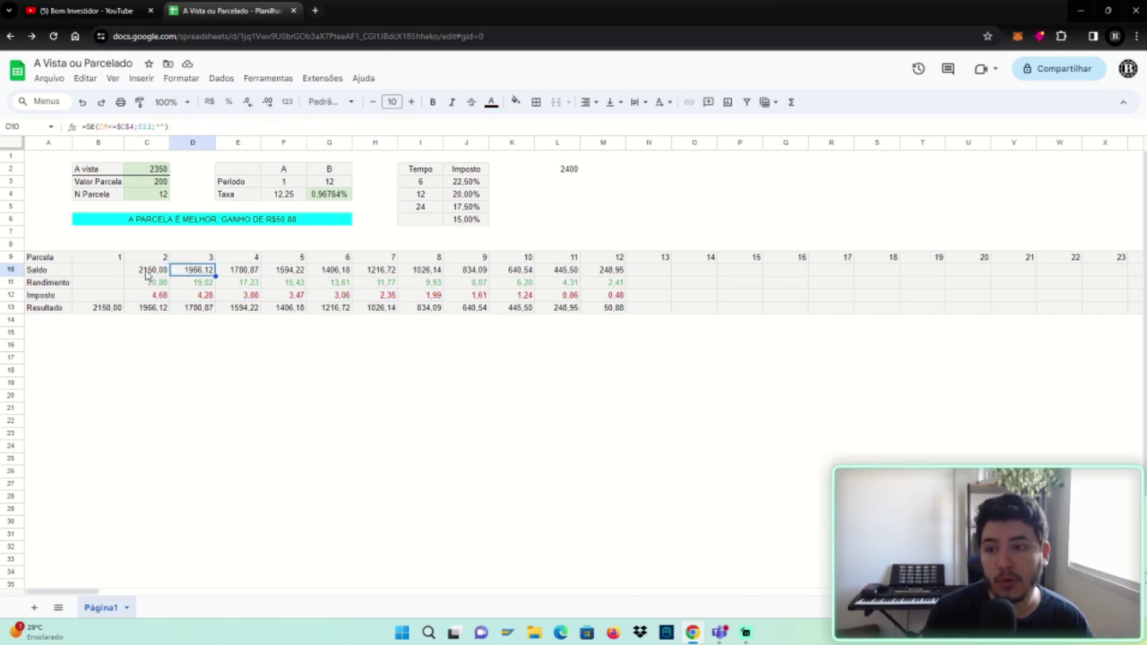
key("Right")
key("Right")
key("Right")
key("Right")
key("Right")
key("Right")
key("Right")
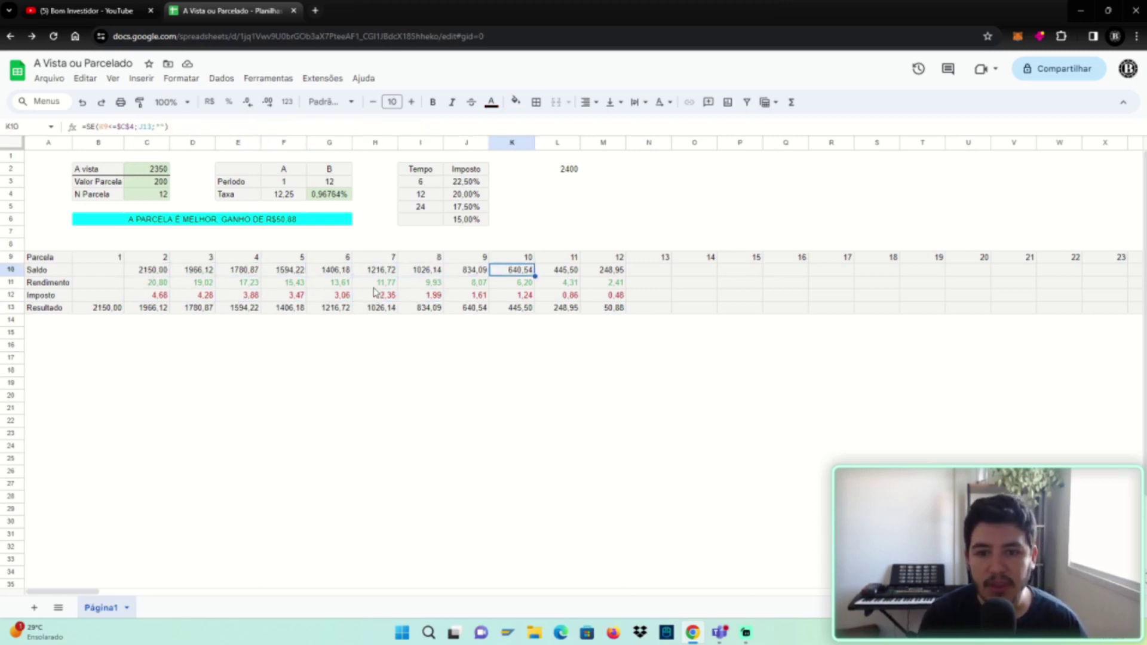
key("Right")
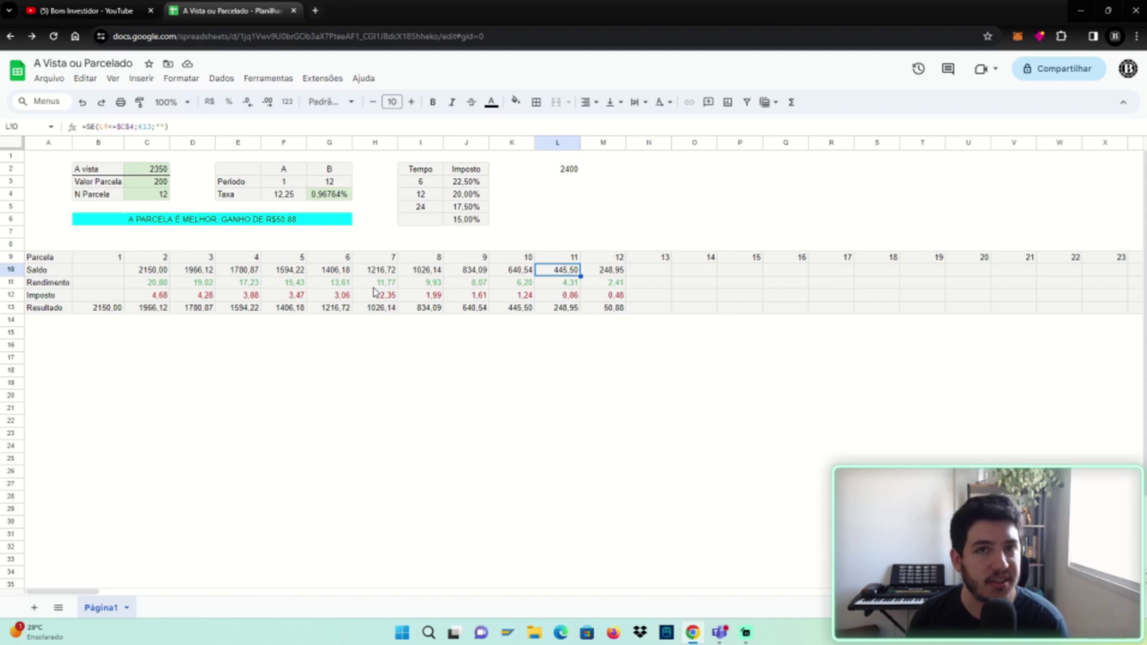
Trace how the Resultado of installment 1 feeds the Saldo, Rendimento, Imposto and Resultado cells of installments 2 and 3.
left_click(113, 308)
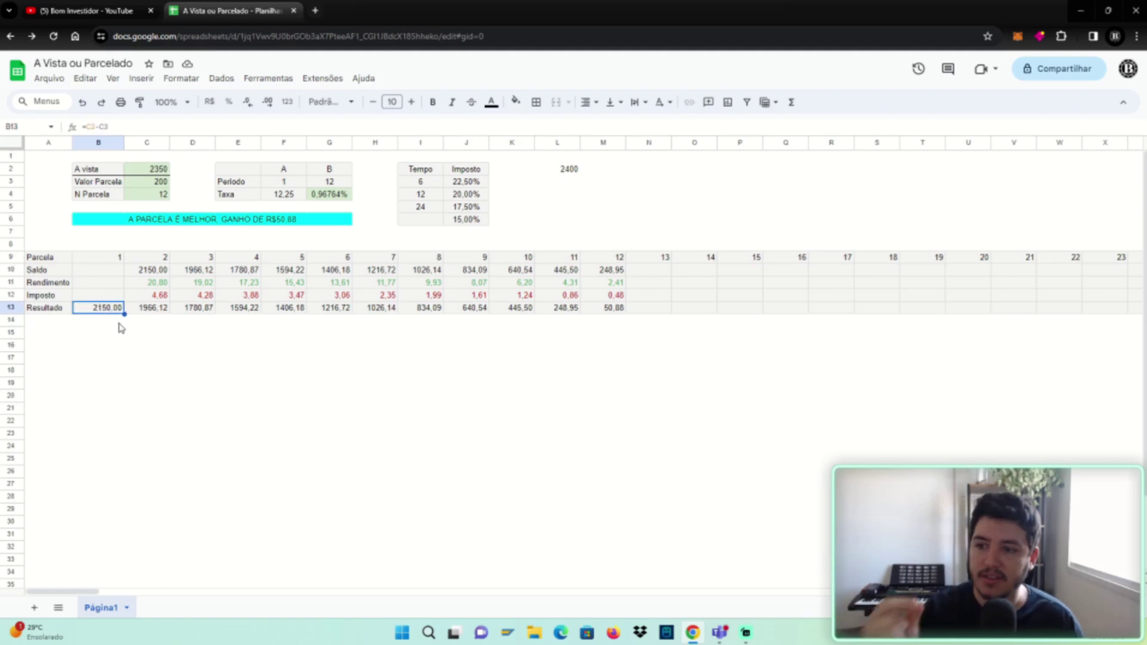
left_click(151, 271)
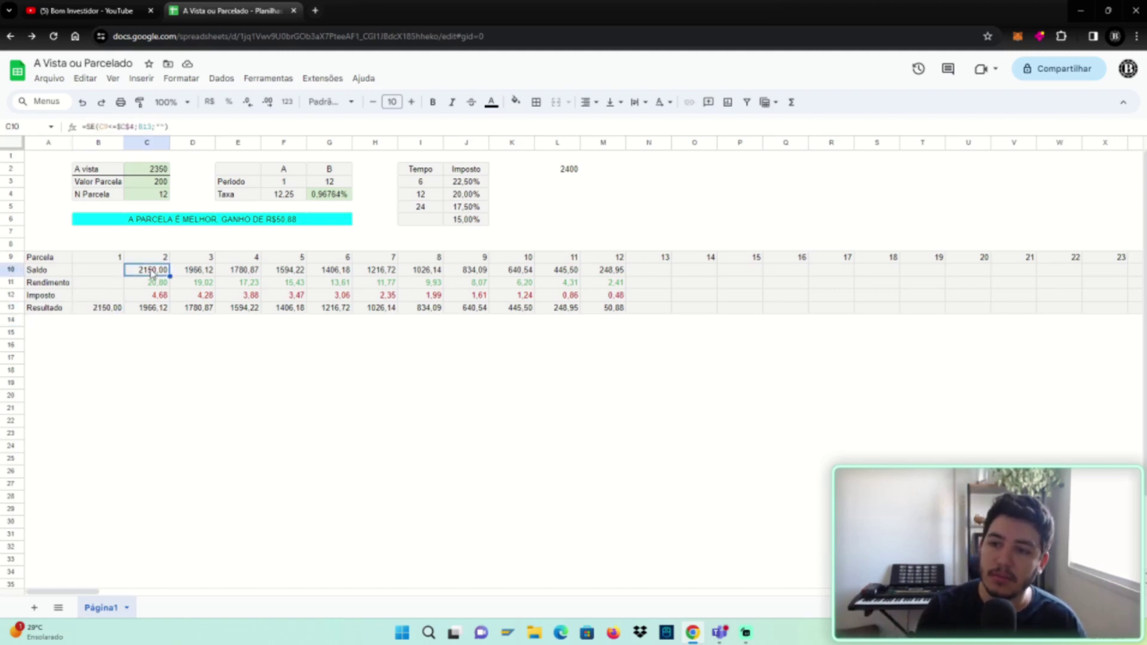
left_click(163, 285)
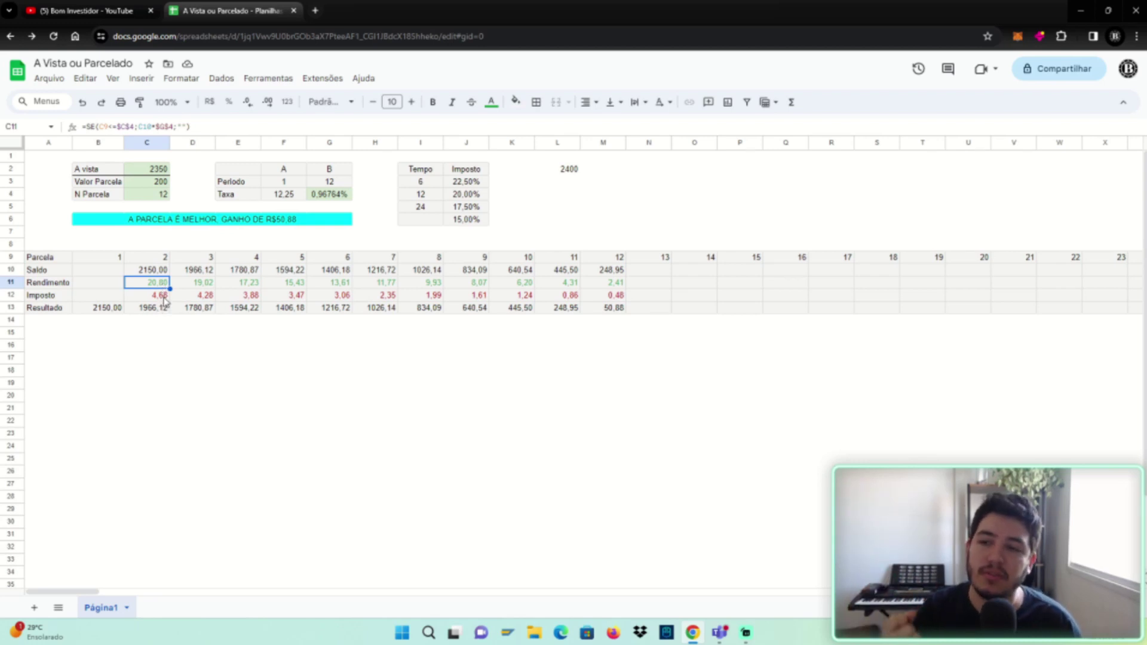
left_click(165, 297)
left_click(156, 312)
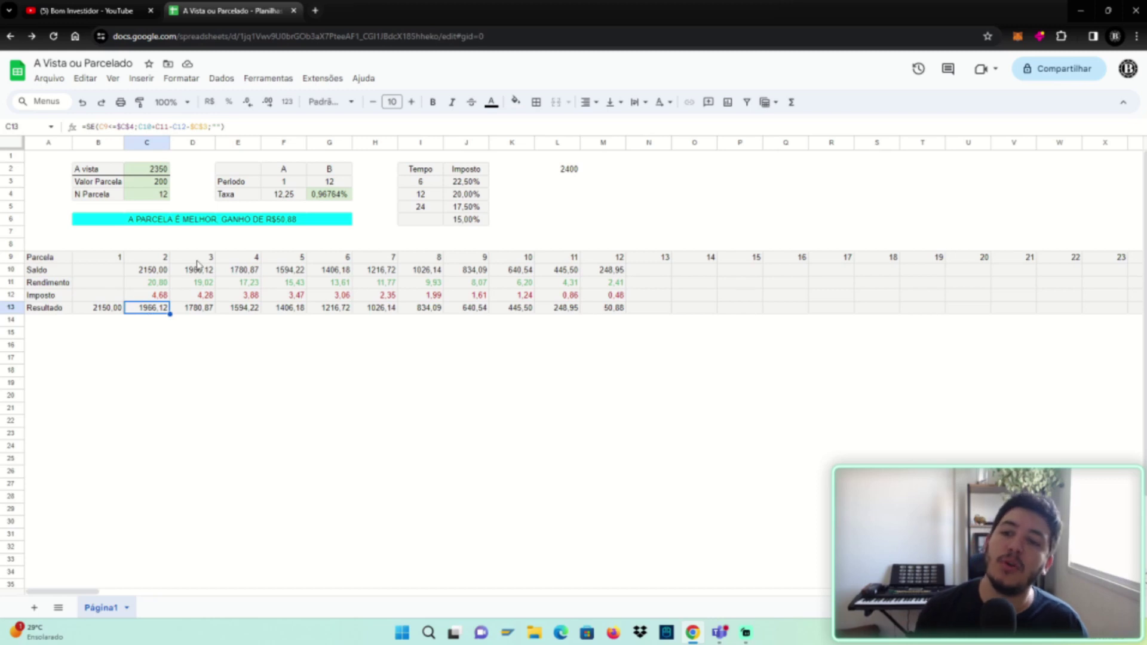
left_click(203, 280)
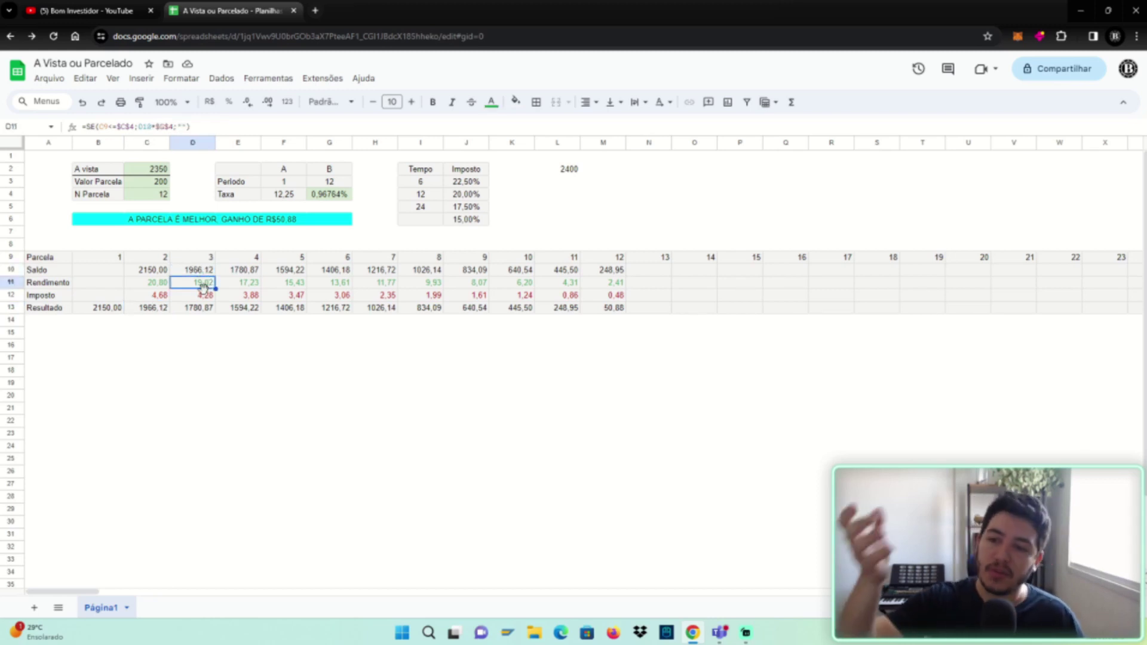
left_click(206, 296)
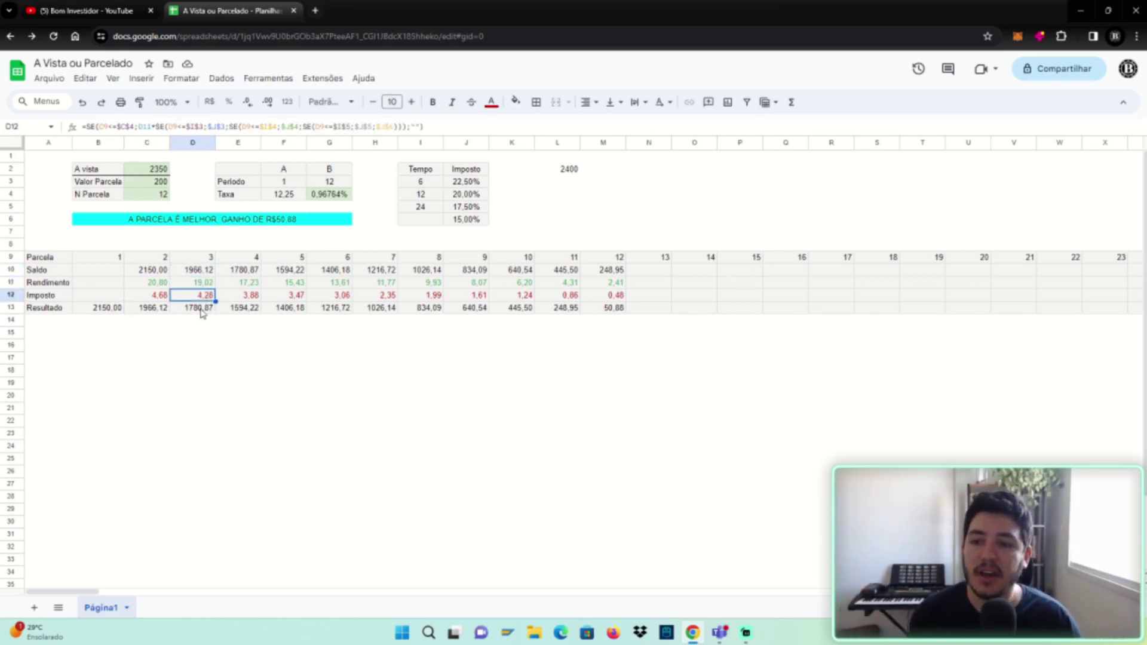
left_click(203, 309)
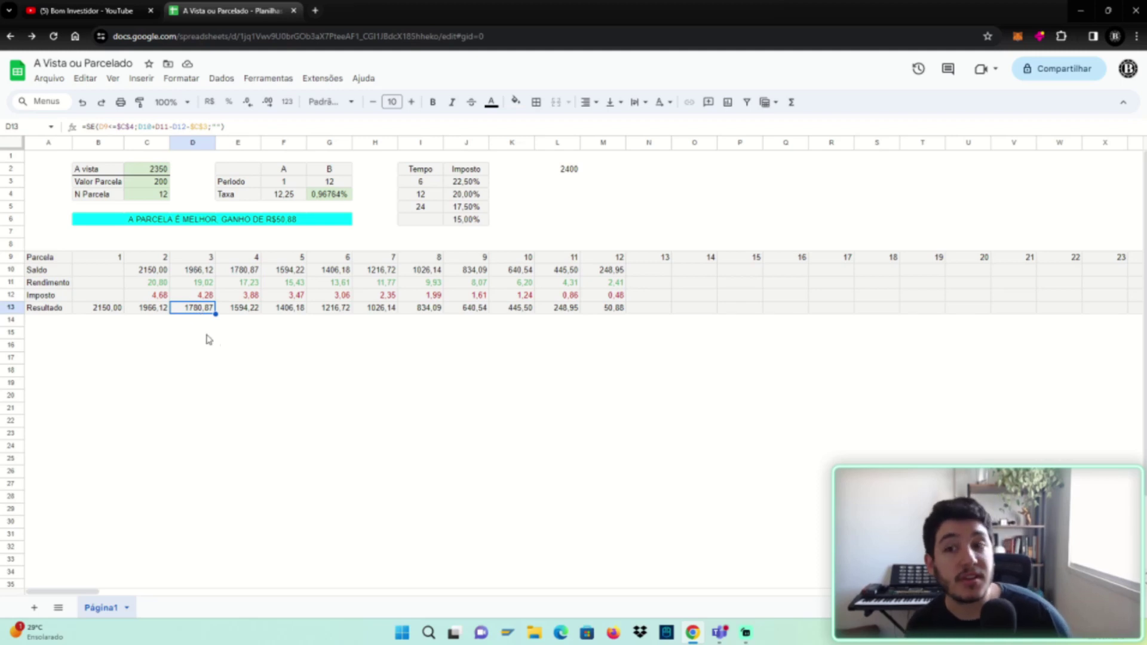
Trace the Saldo, Rendimento, Imposto and Resultado cells from installment 4 onward, following the Saldo row toward the last installment.
left_click(243, 273)
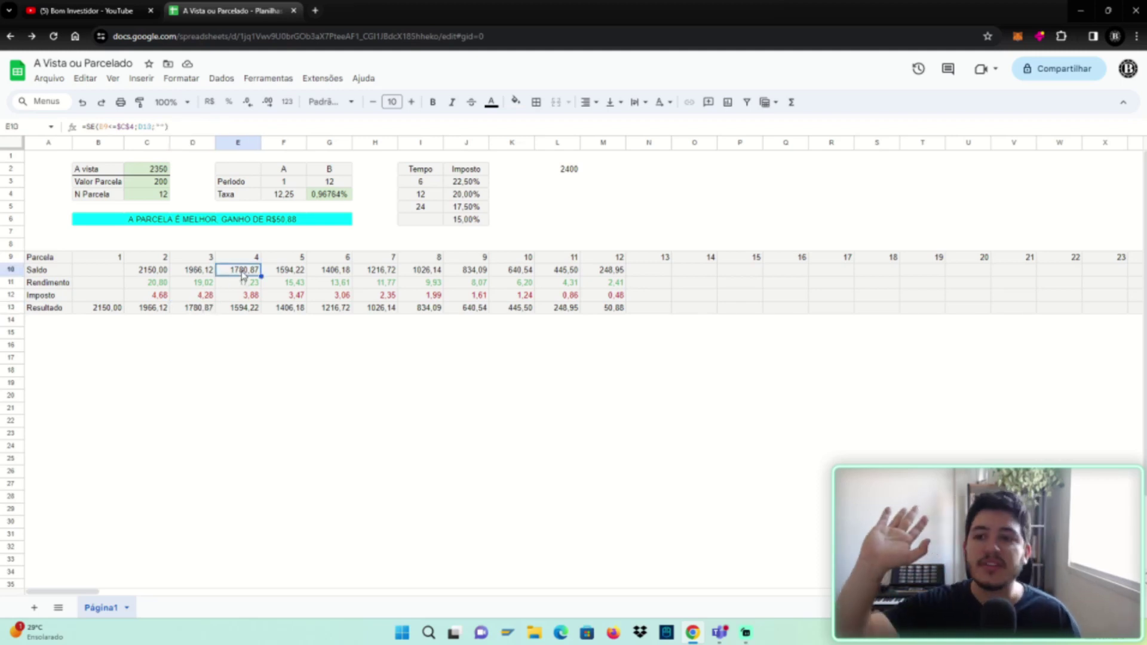
left_click(256, 285)
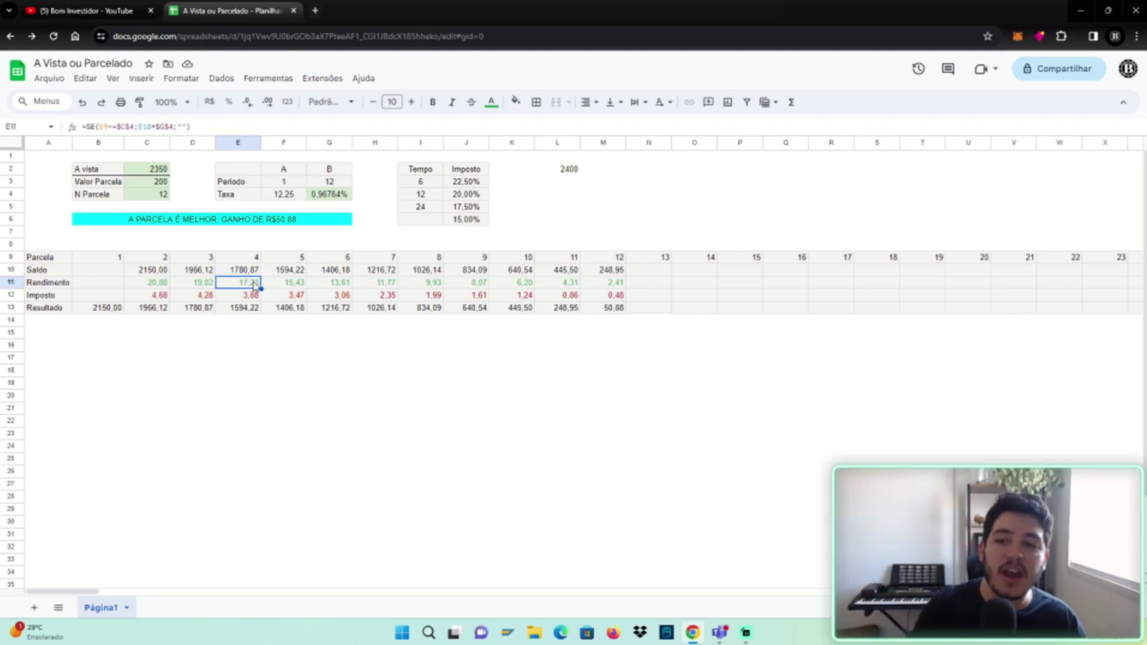
left_click(254, 299)
left_click(253, 308)
left_click(284, 274)
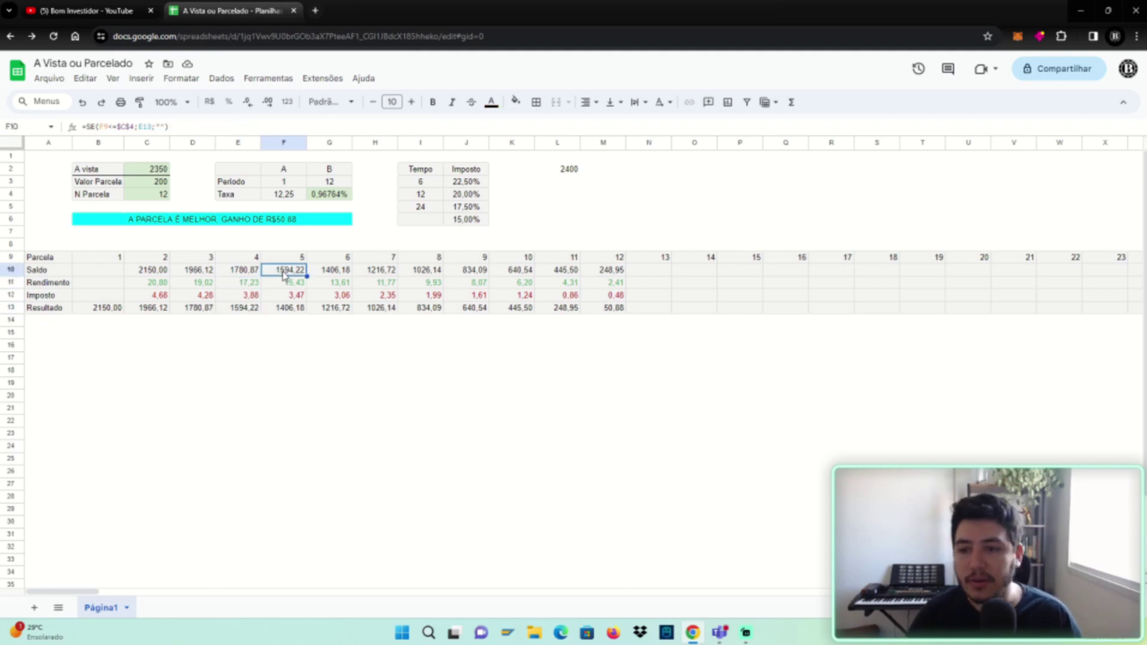
left_click(291, 296)
left_click(286, 309)
left_click(333, 273)
left_click(333, 283)
left_click(425, 272)
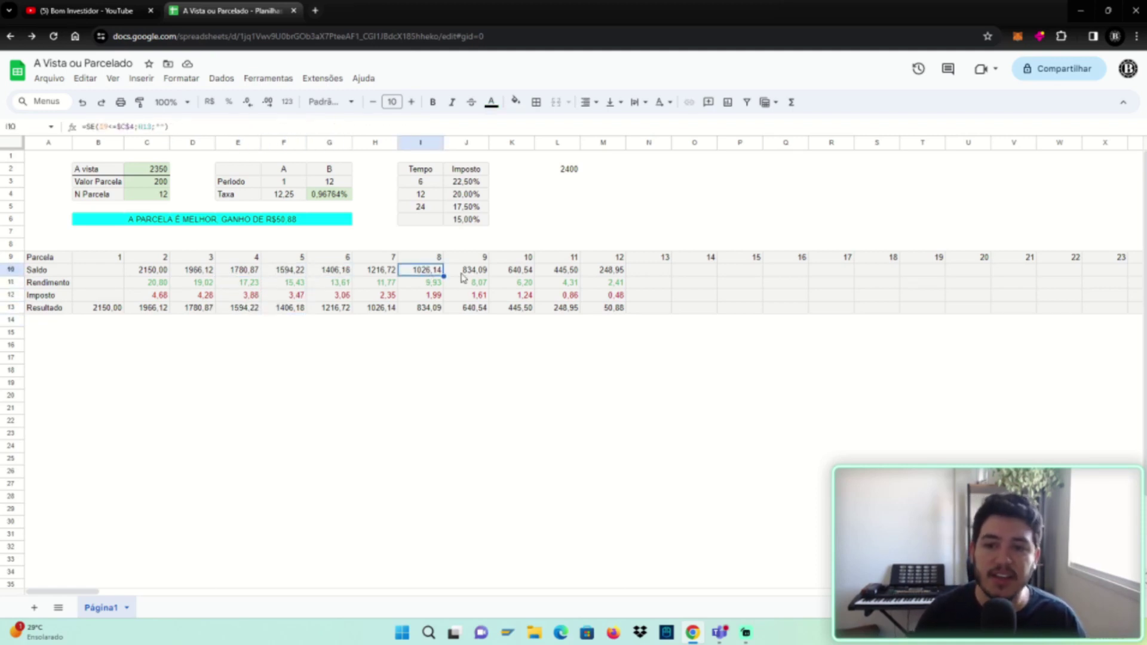
left_click(472, 272)
left_click(517, 272)
left_click(571, 272)
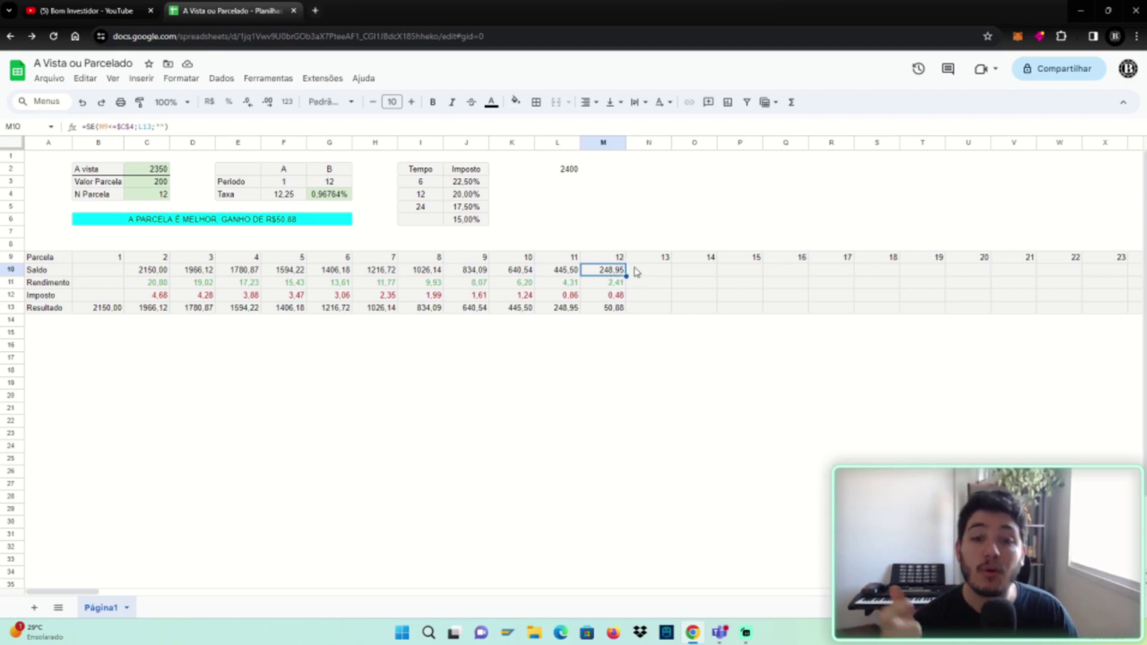
Inspect the Rendimento, Imposto and Resultado cells of installment 12, and return to the A vista price in cell C2.
left_click(621, 284)
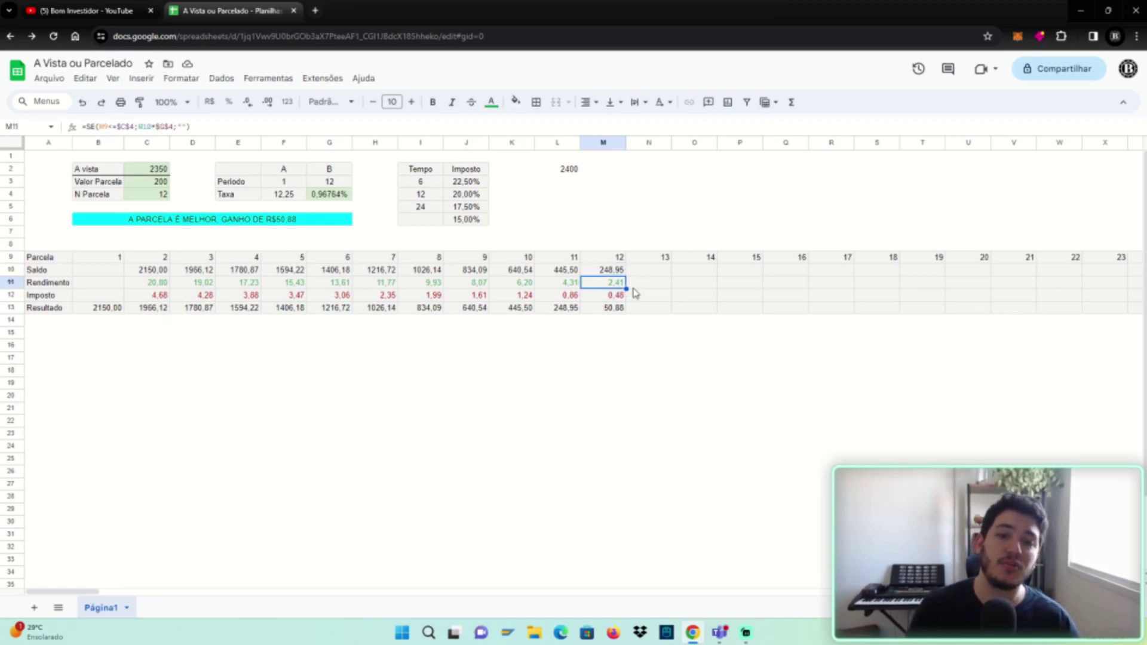
left_click(622, 298)
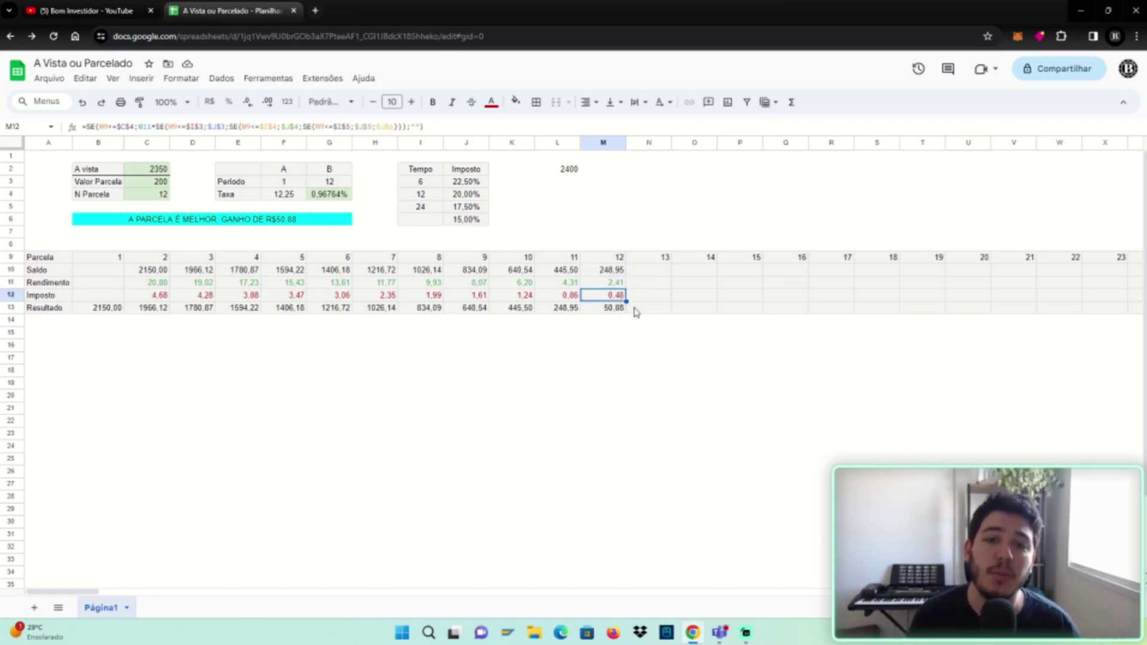
left_click(621, 309)
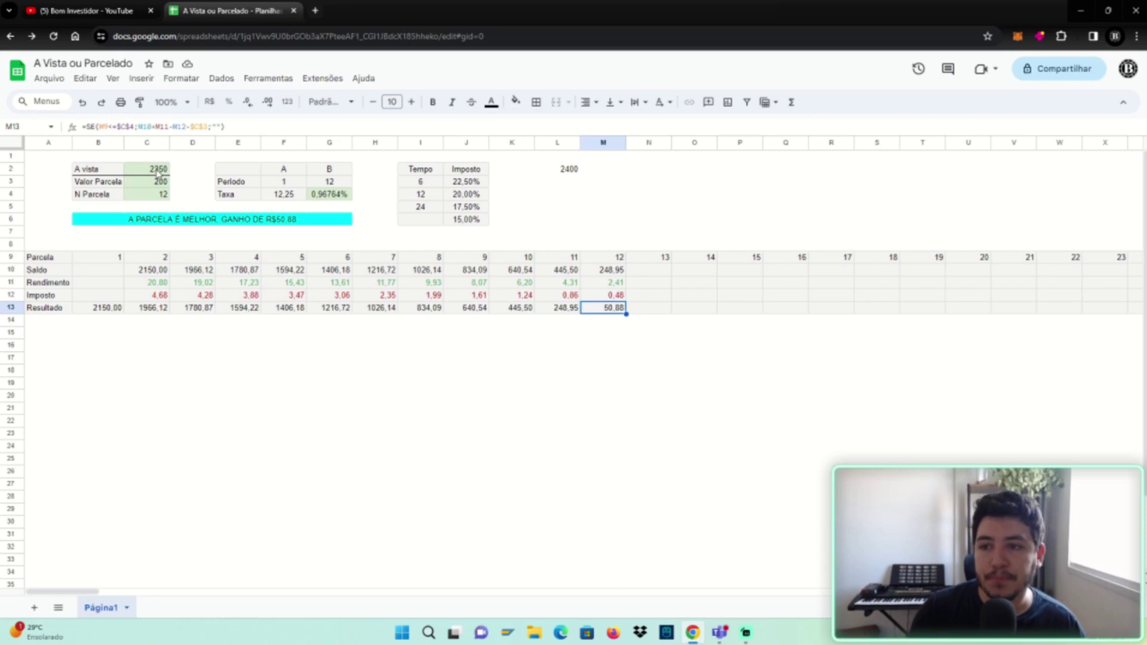
left_click(157, 171)
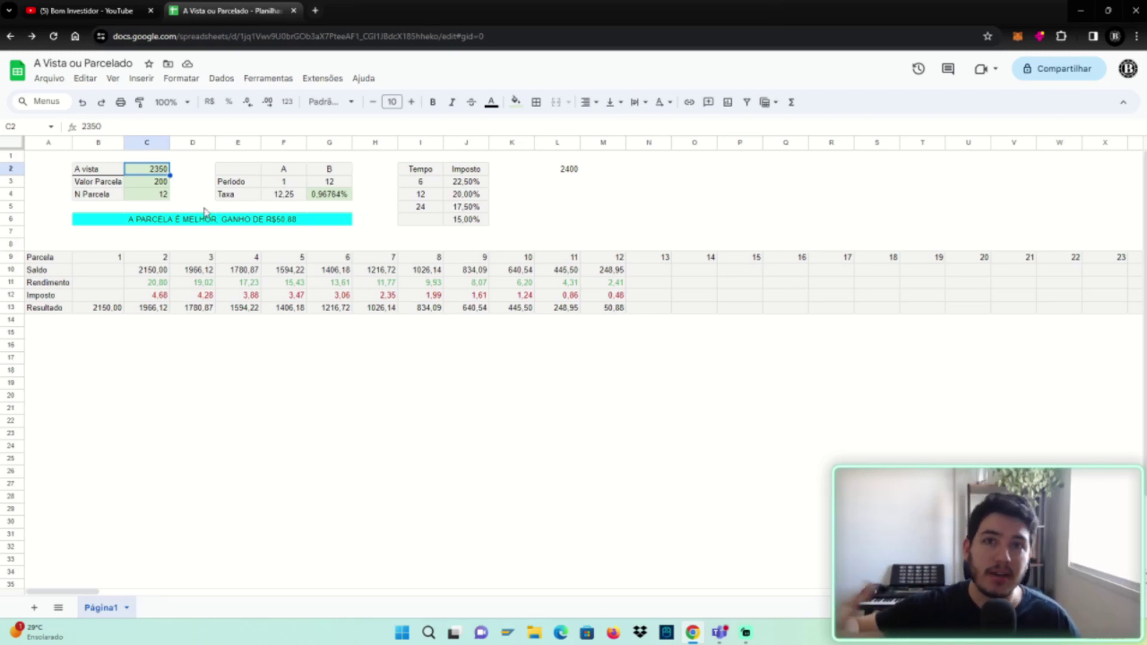
Review the A vista price, Valor Parcela, the period and Taxa under column A, and the comparison message in row 6.
left_click(157, 183)
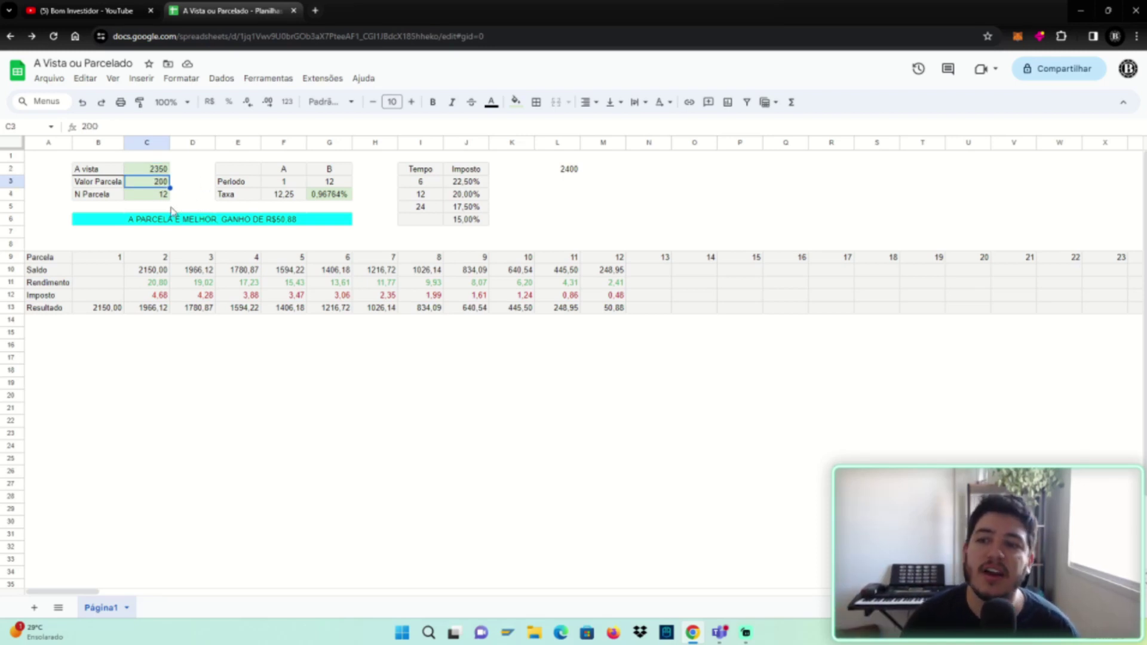
left_click(160, 171)
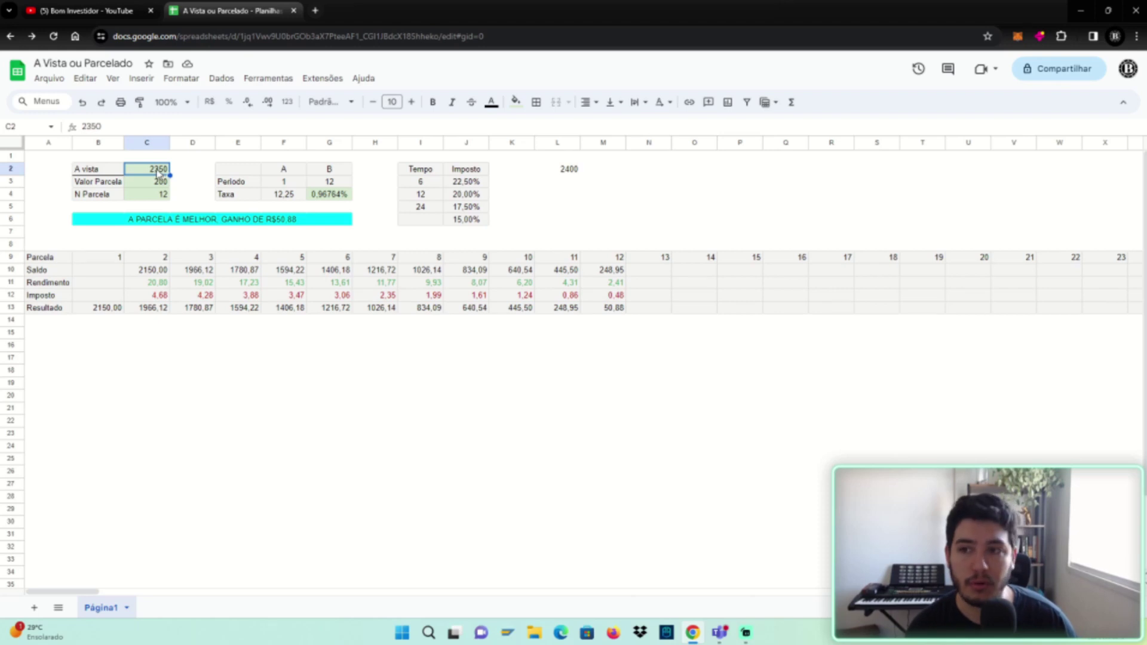
left_click(281, 198)
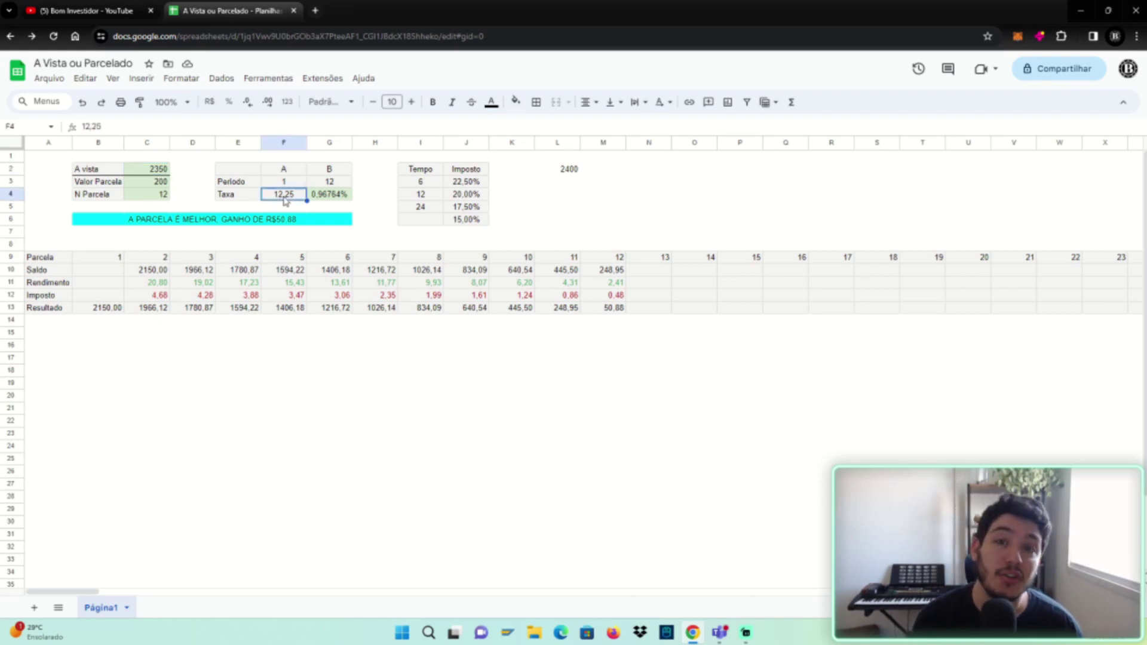
left_click(159, 173)
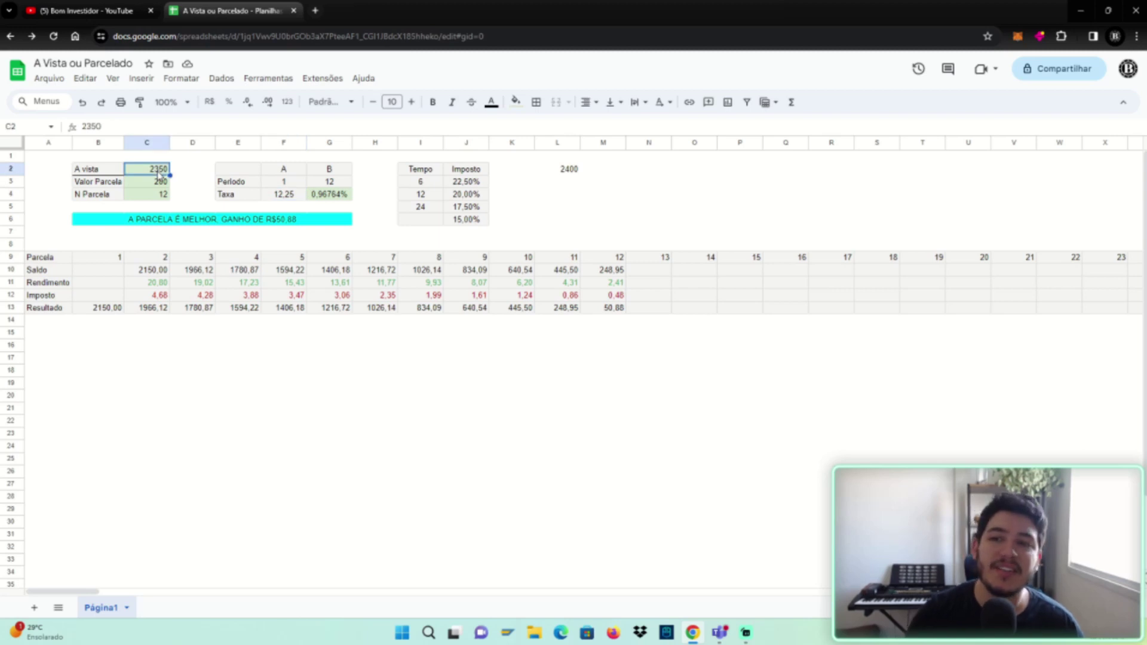
left_click(274, 220)
left_click(288, 182)
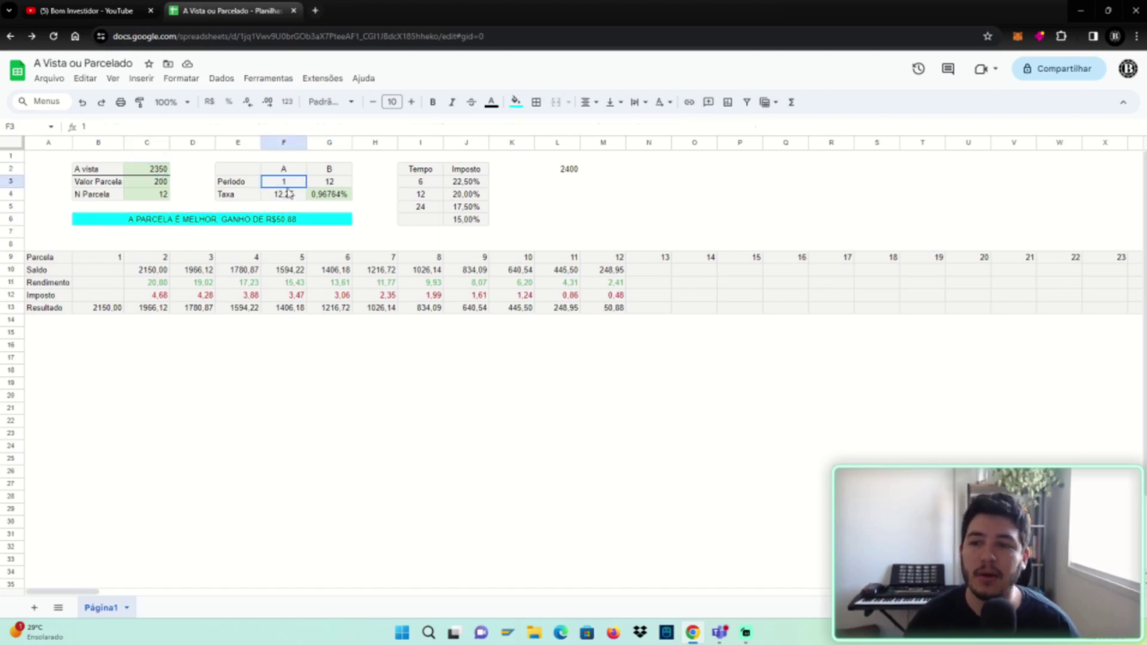
left_click(292, 196)
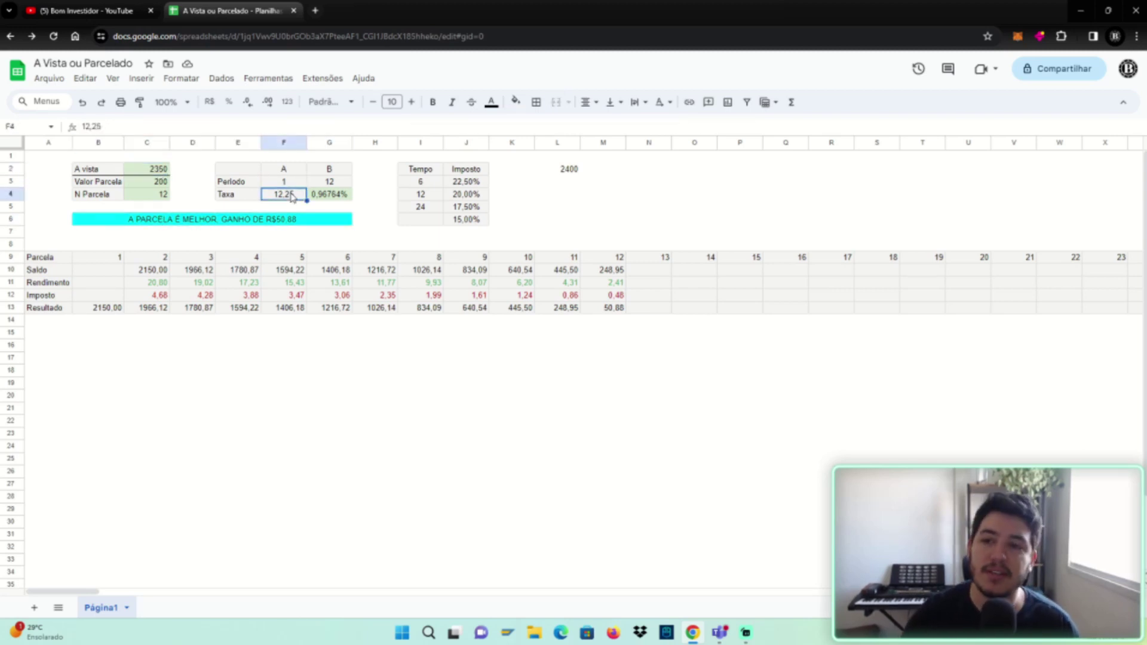
left_click(153, 173)
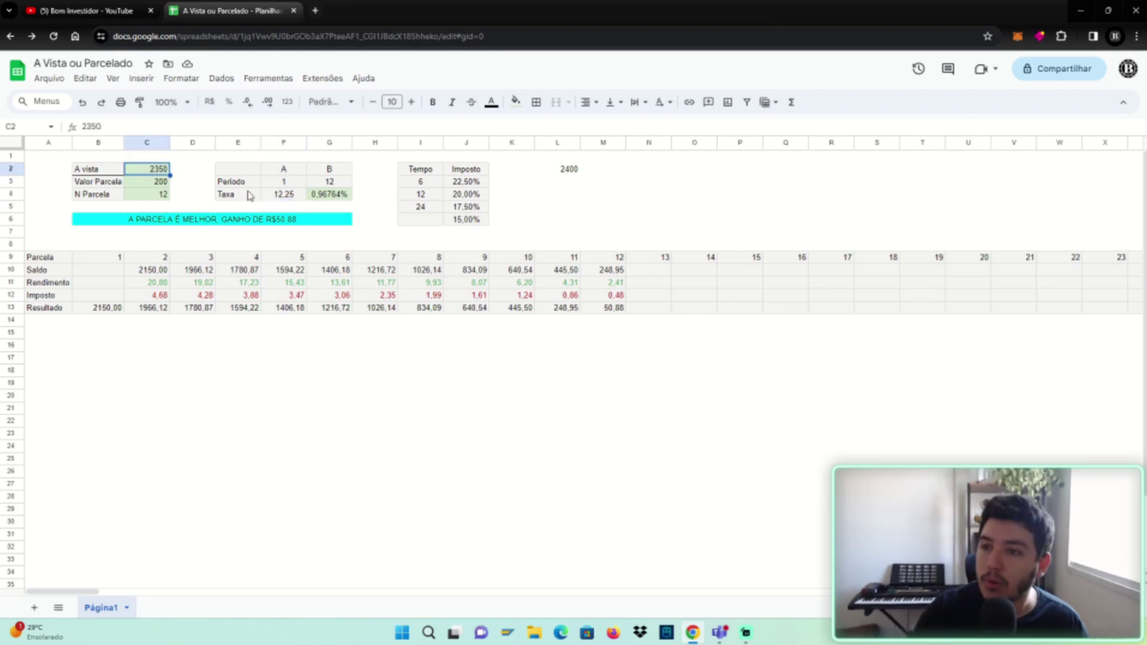
left_click(286, 199)
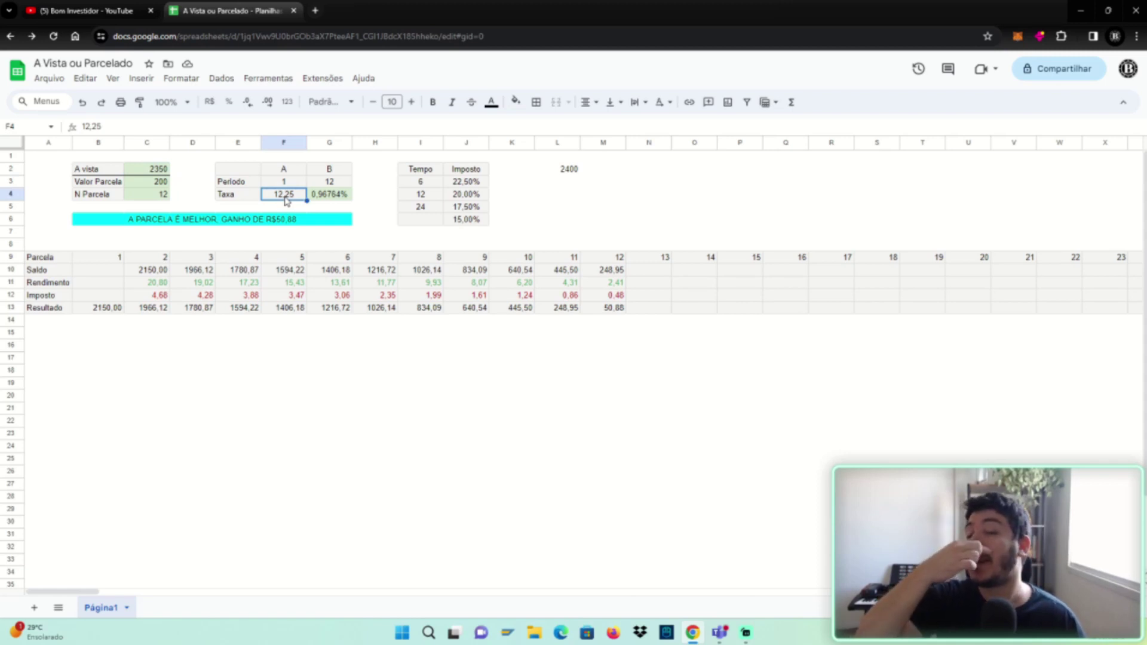
left_click(192, 223)
Set the Taxa under column A, in cell F4, to 5.
left_click(285, 198)
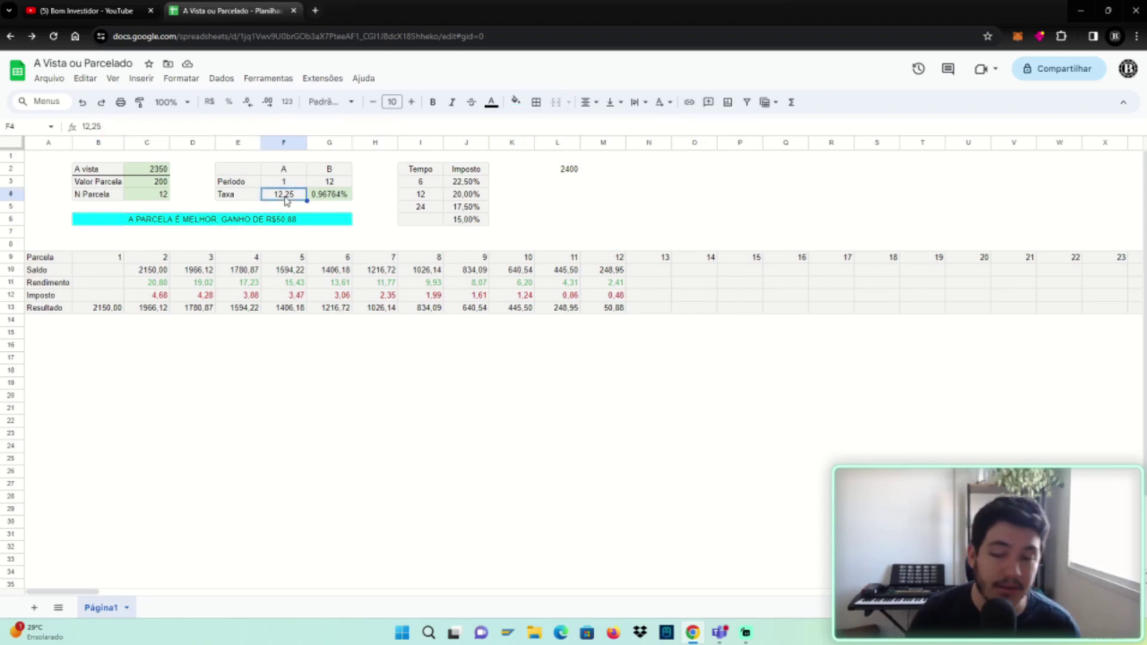
type("5")
key("Return")
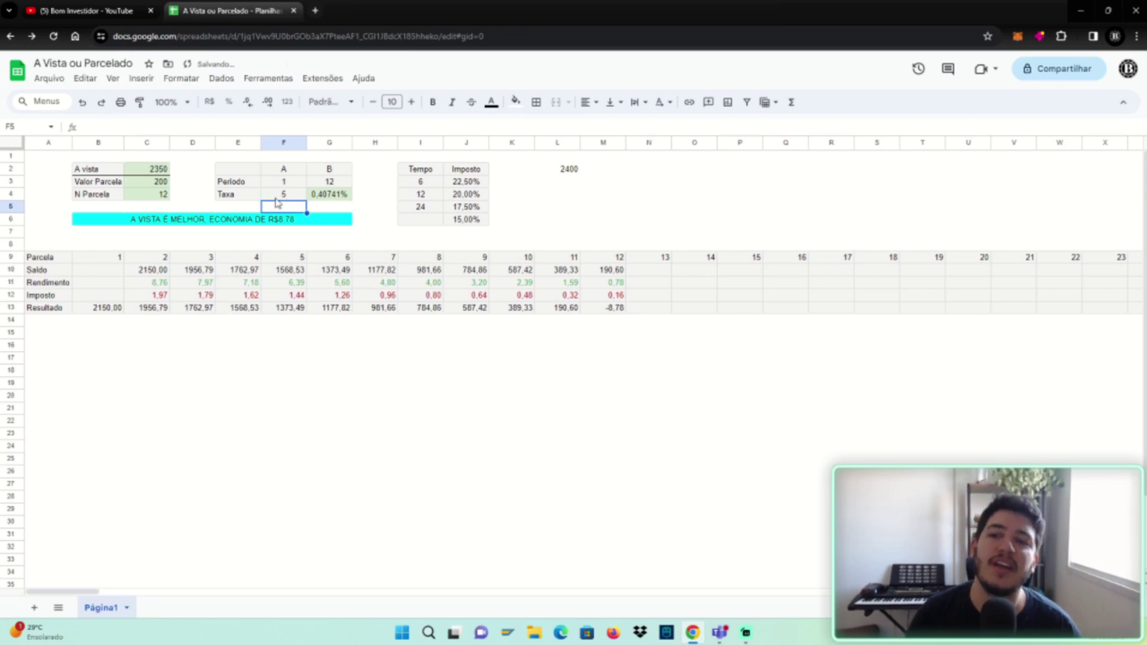
Inspect the Taxa in cell F4, the comparison message in row 6 and the Resultado of installment 12.
left_click(278, 198)
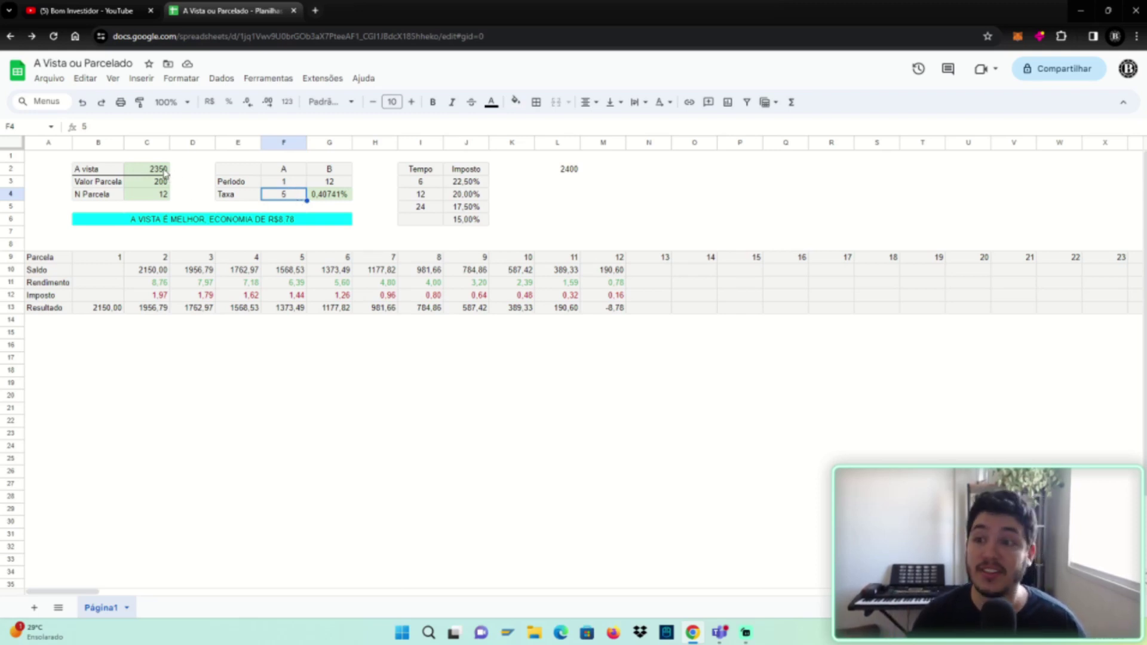
left_click(161, 222)
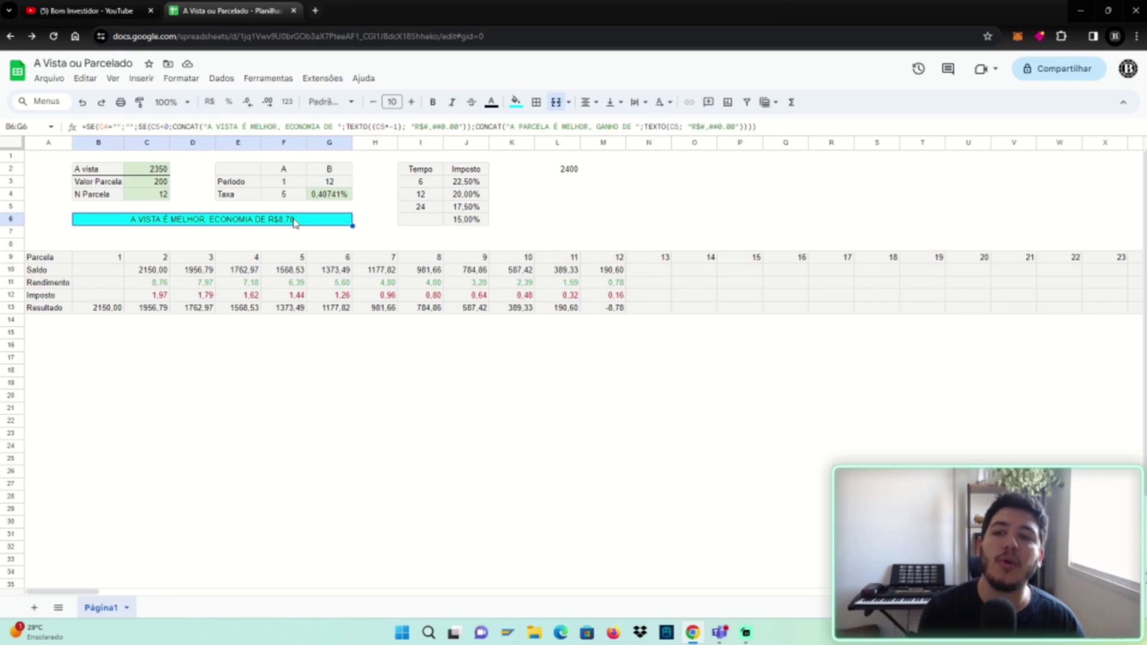
left_click(625, 311)
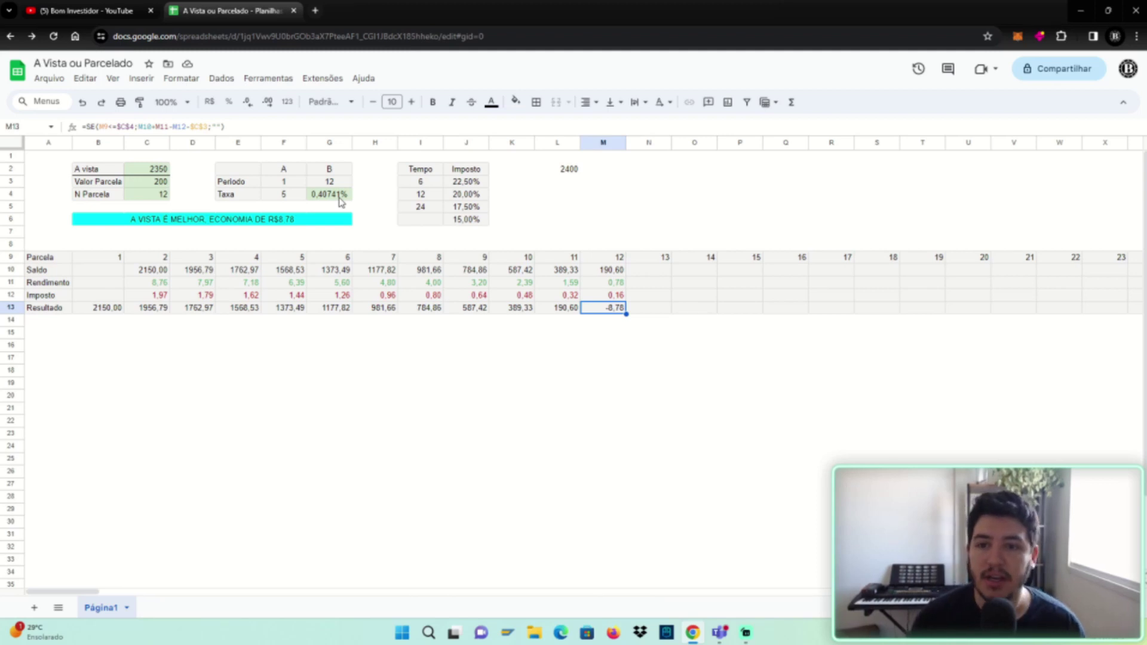
Clear the stray value from cell L2, beside the tax table.
left_click(388, 206)
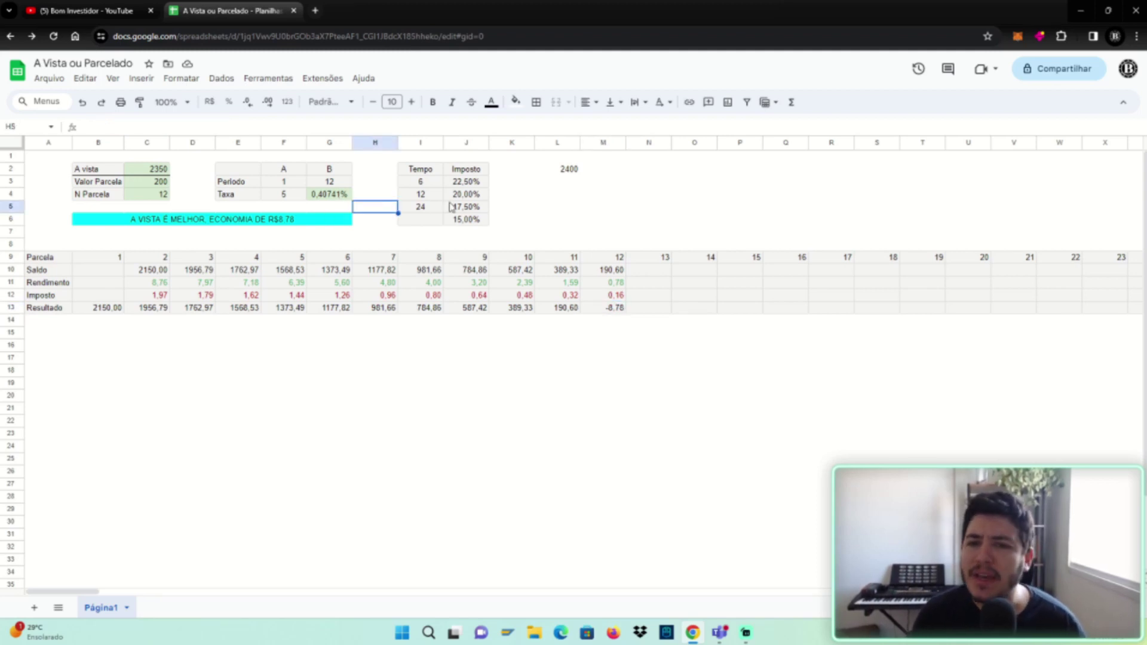
left_click(569, 173)
key("Delete")
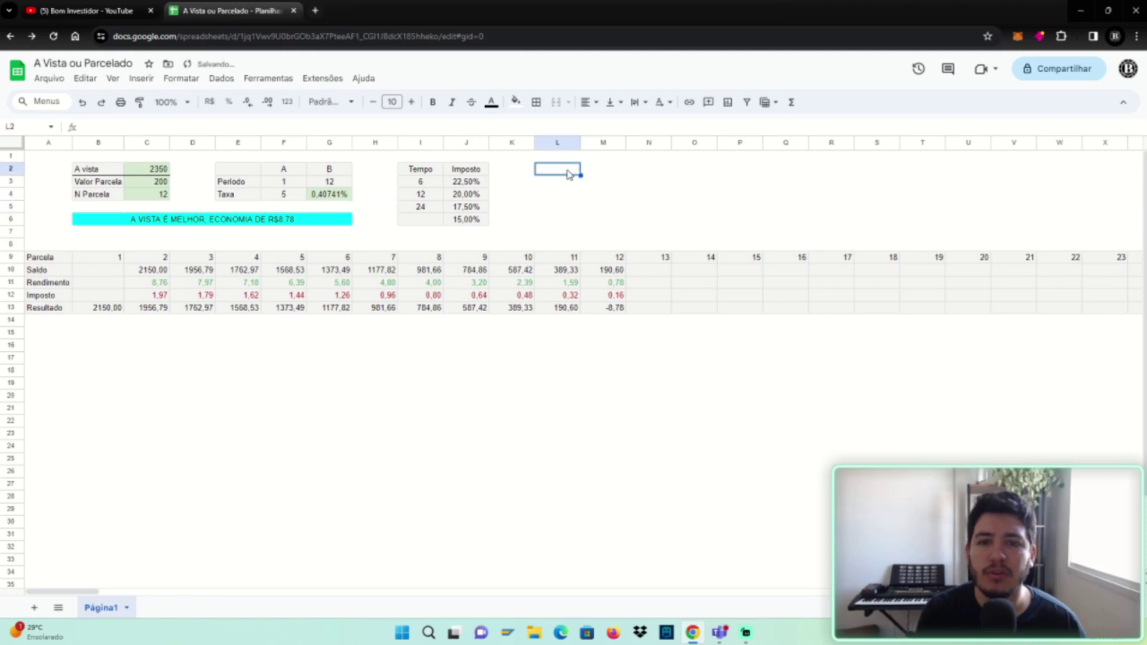
Reset the A vista, Valor Parcela and N Parcela inputs in cells C2 to C4 to 0.
left_click(160, 170)
key("Delete")
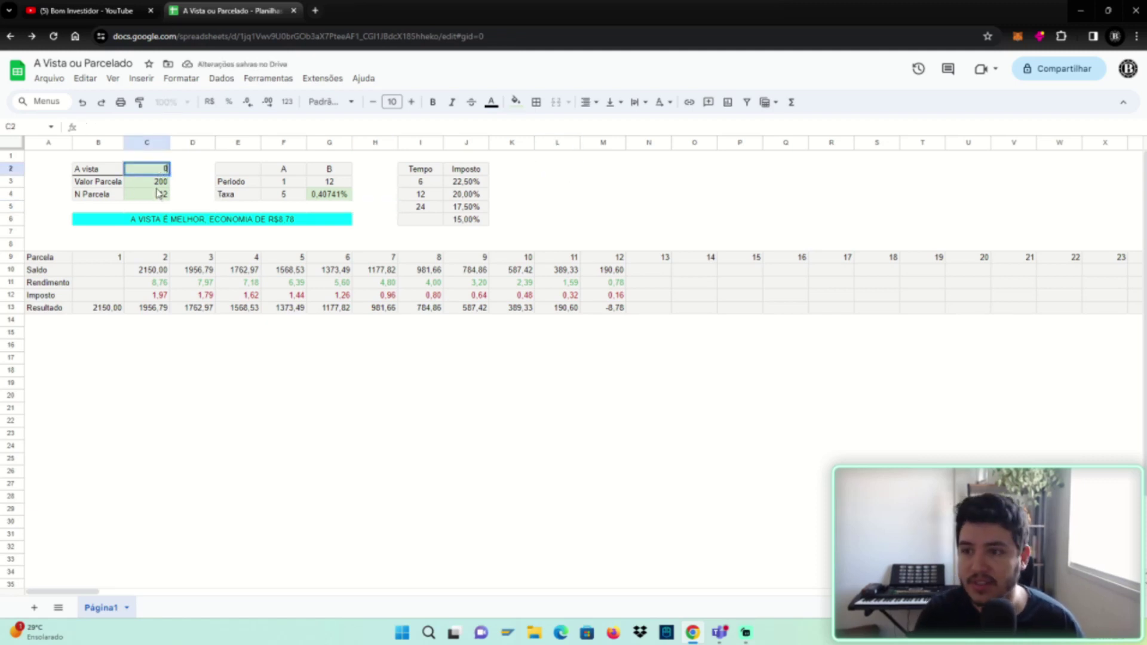
left_click(159, 182)
key("Delete")
left_click(161, 194)
key("Delete")
left_click(178, 189)
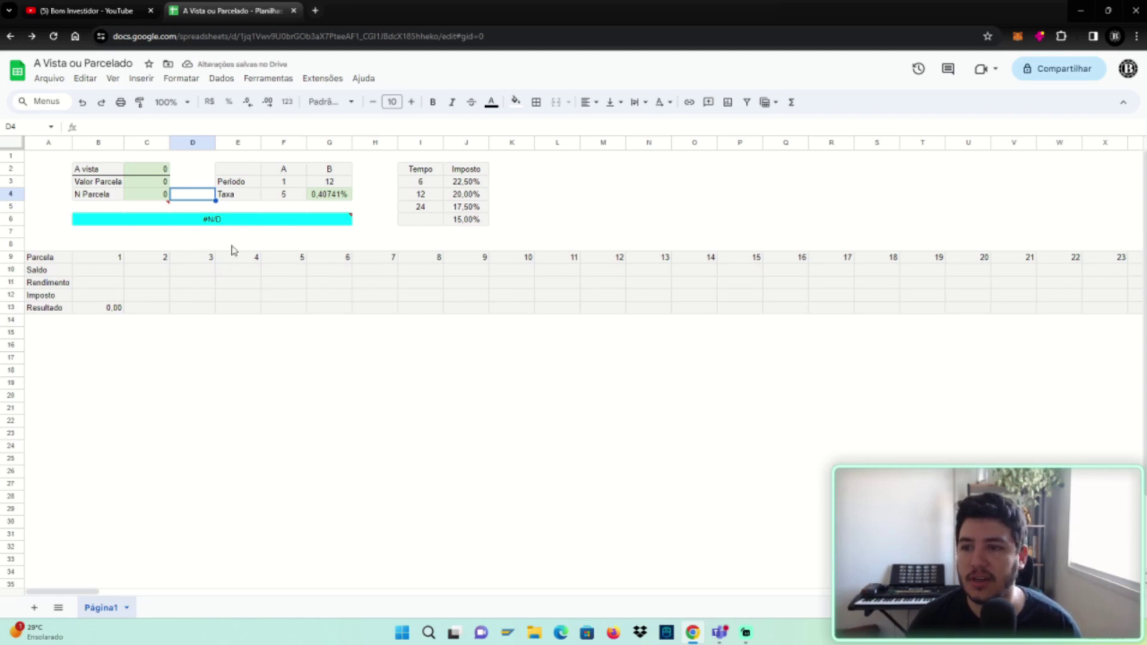
key("Right")
key("Right")
key("Right")
key("Right")
key("Right")
key("Right")
key("Right")
key("Right")
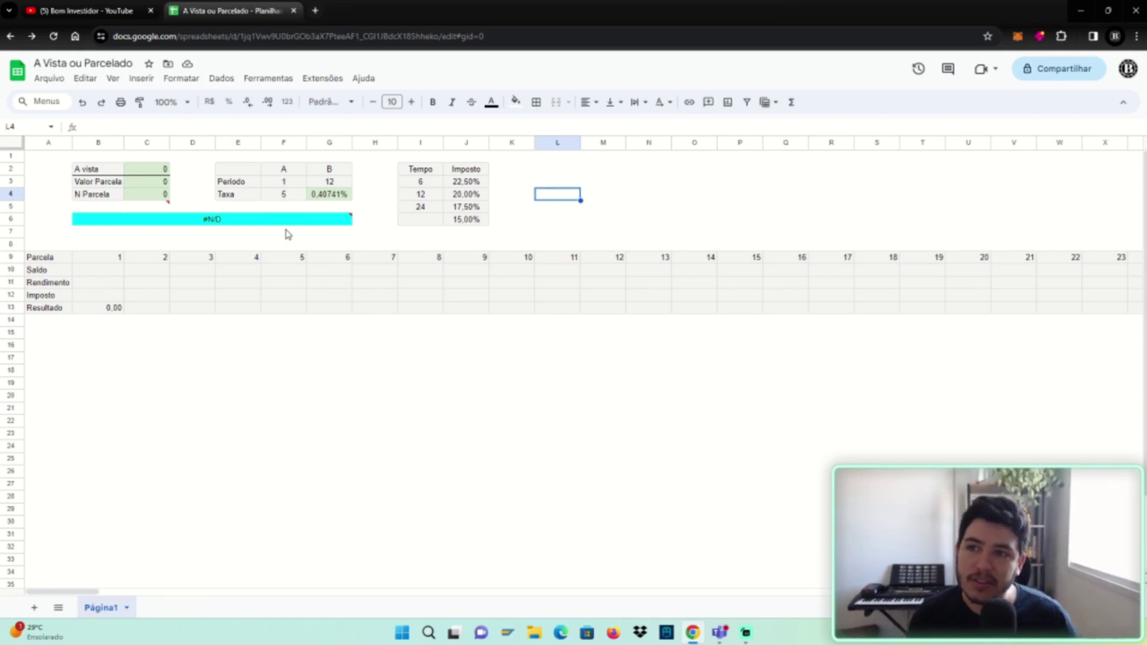
left_click(485, 424)
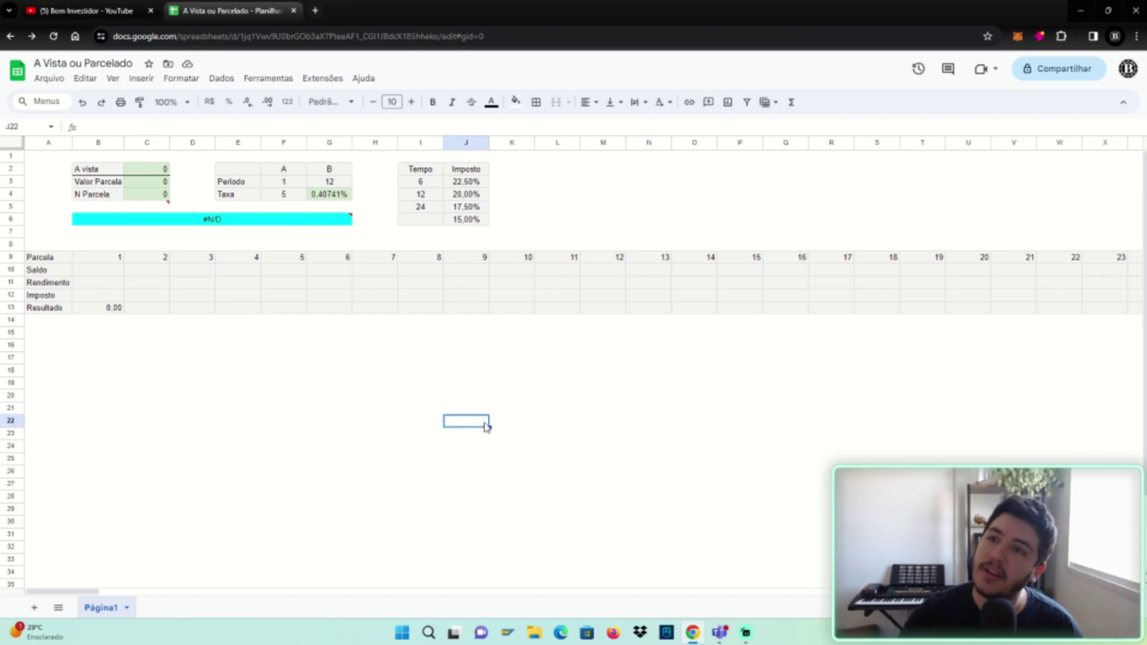